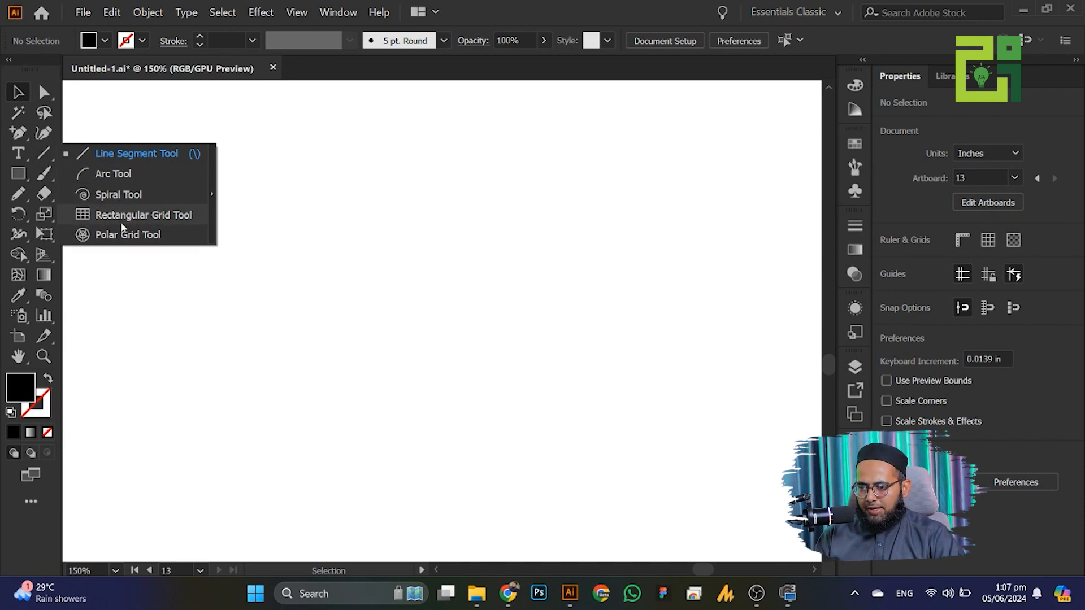
Try a slightly slanted line about 1.87 in wide with the Line Segment tool
left_click(111, 155)
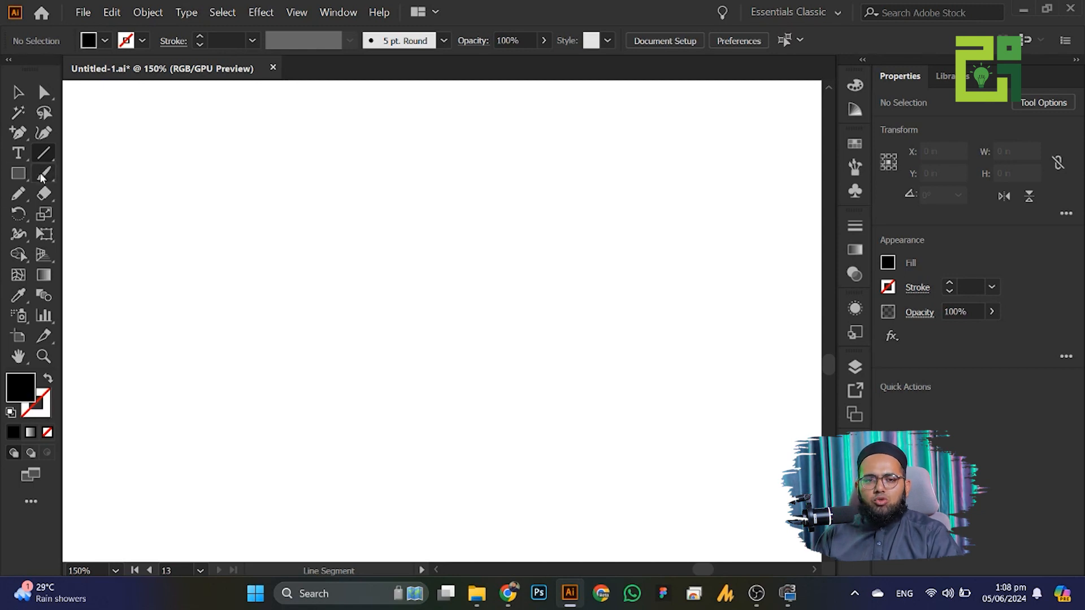
left_click_drag(176, 242, 398, 264)
key("shift")
key("shift")
key("shift")
key("shift")
key("shift")
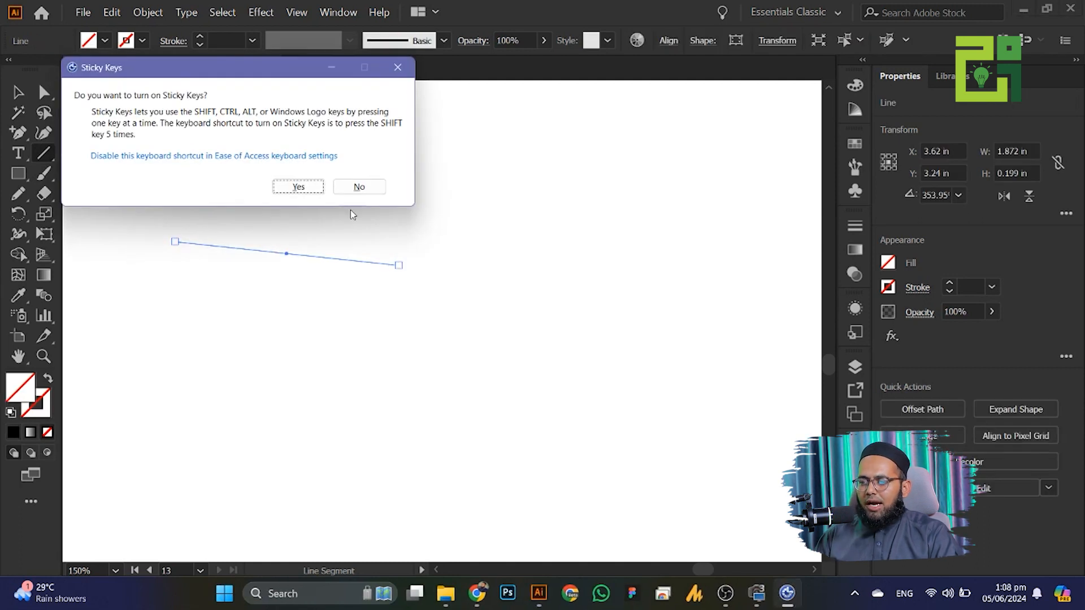
left_click(347, 192)
key("ctrl+z")
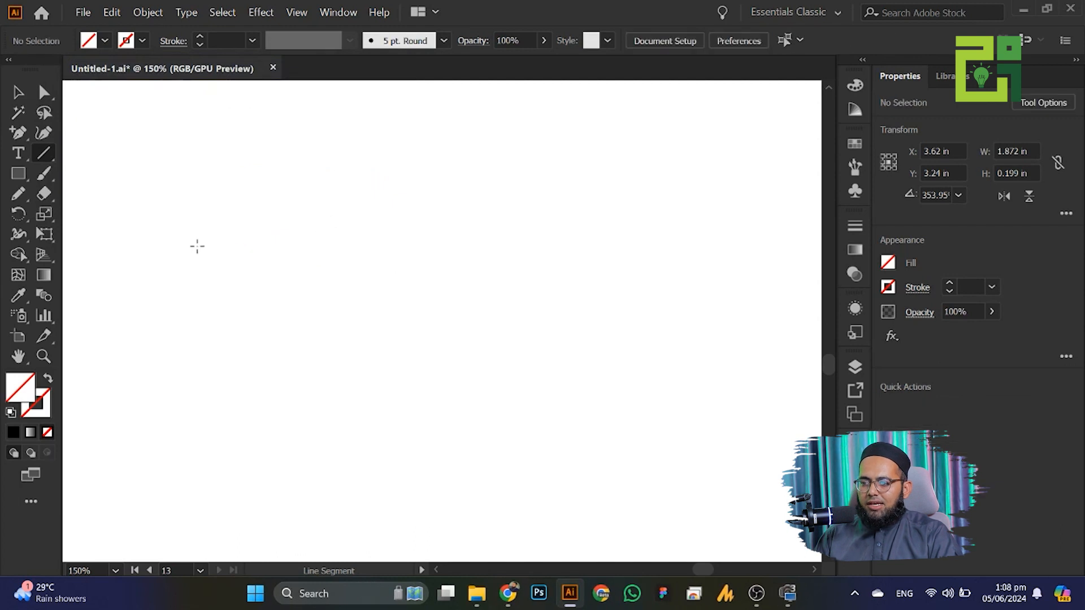
Draw a horizontal line about 3.56 in long across the upper artboard and give it a 0.75 pt stroke
left_click_drag(168, 222, 593, 222)
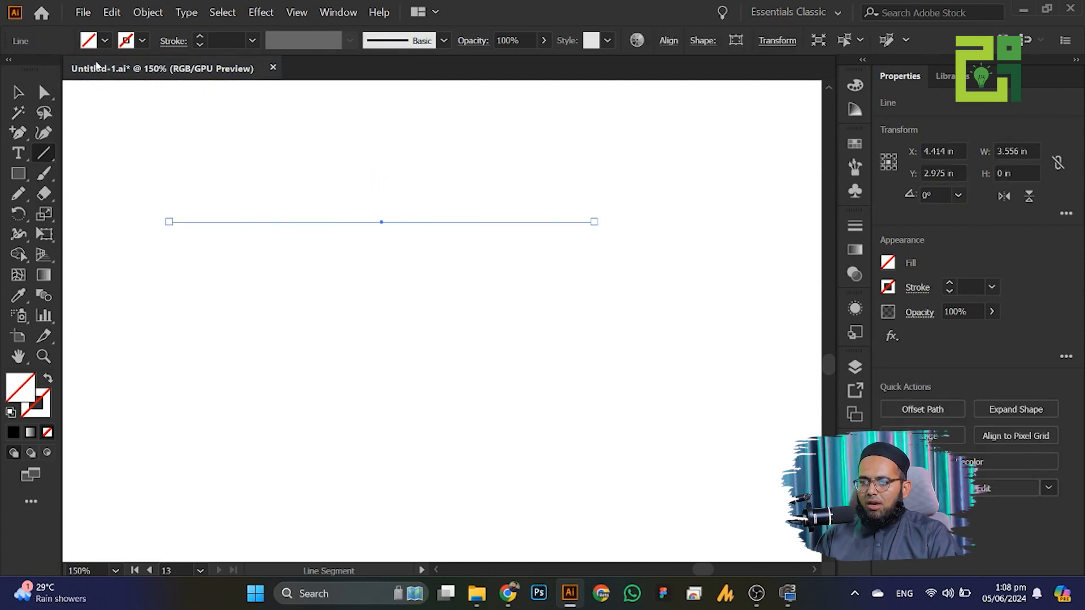
left_click(199, 41)
left_click(198, 41)
left_click(199, 42)
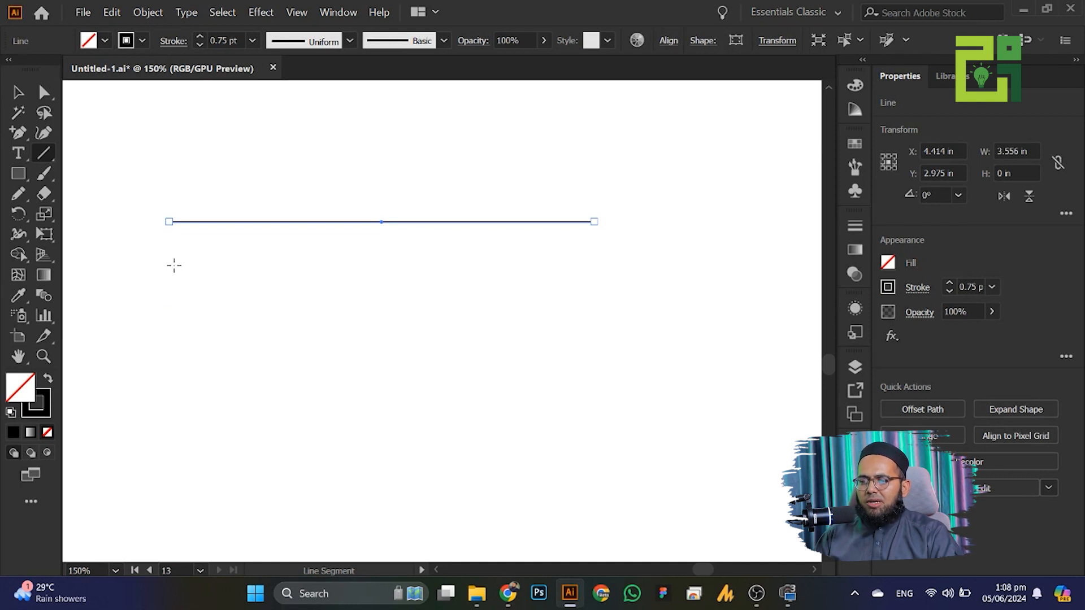
Add two crossing diagonal lines below the horizontal one and a vertical line about 3.28 in long cutting through them
left_click_drag(174, 265, 634, 482)
left_click_drag(177, 489, 618, 284)
left_click_drag(304, 120, 304, 512)
left_click(17, 93)
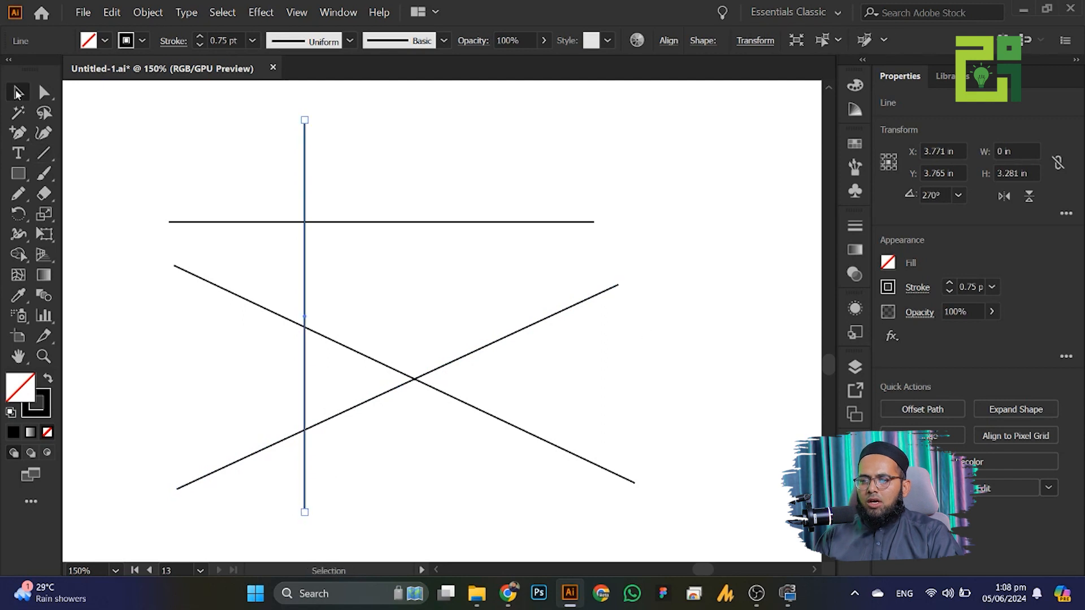
Move all four lines together far to the right to free the drawing area
left_click_drag(44, 153, 144, 171)
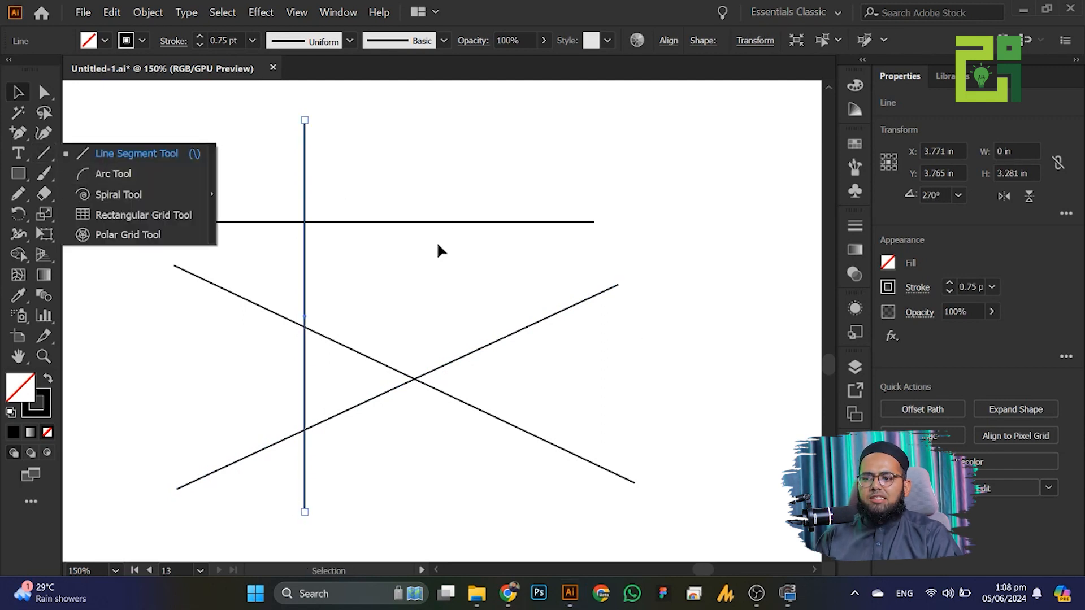
left_click(380, 231)
left_click_drag(189, 131, 591, 489)
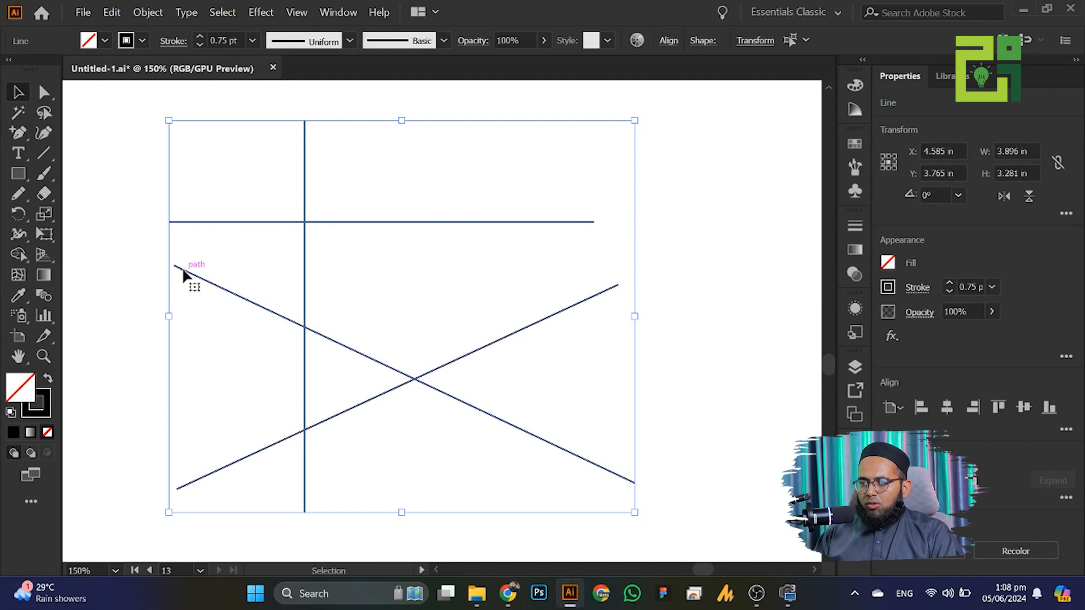
left_click_drag(182, 267, 716, 254)
Draw a quarter-circle arc about 2.13 in wide and tall with the Arc tool and place it mid-artboard
left_click(31, 156)
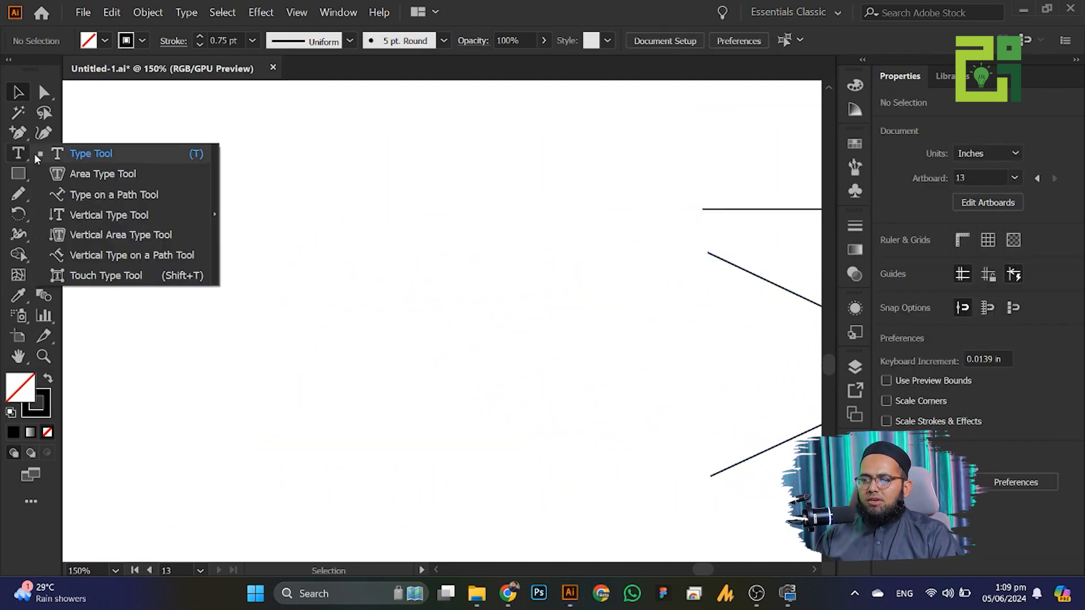
left_click(45, 155)
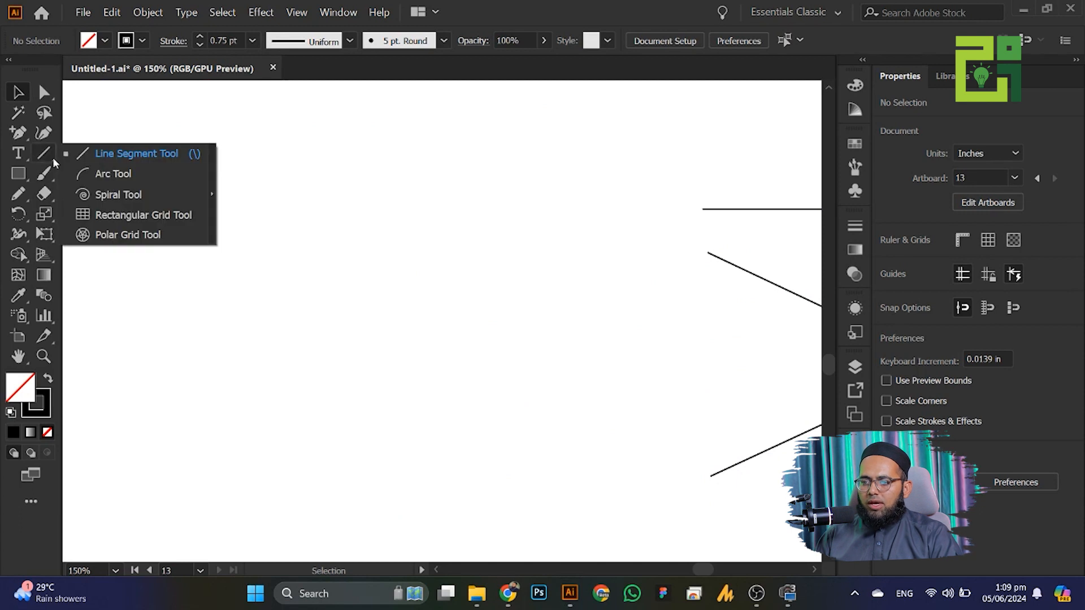
left_click(85, 173)
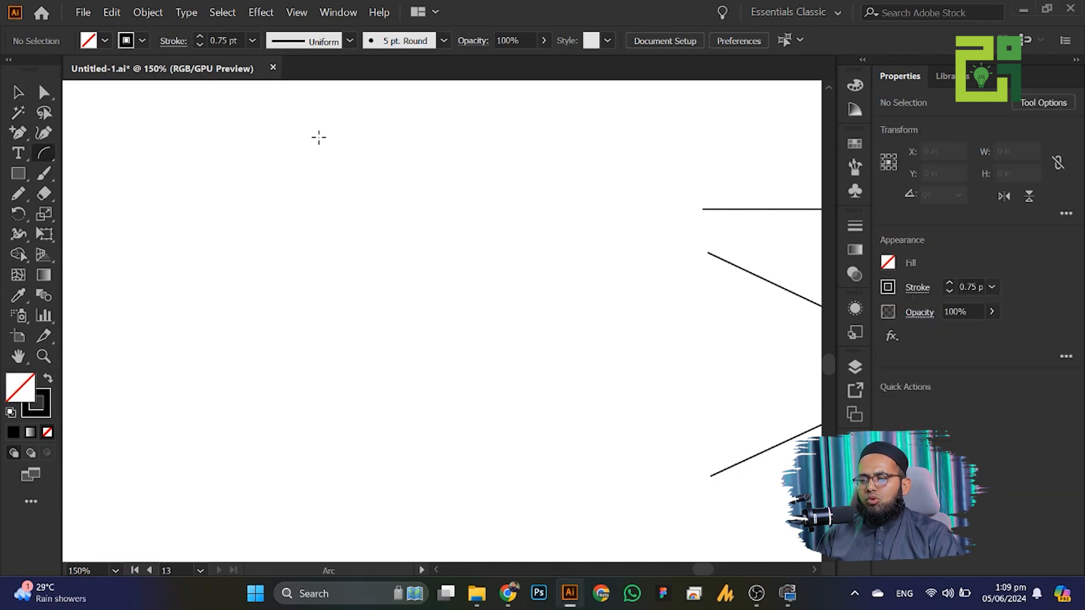
left_click_drag(319, 137, 299, 316)
left_click(15, 93)
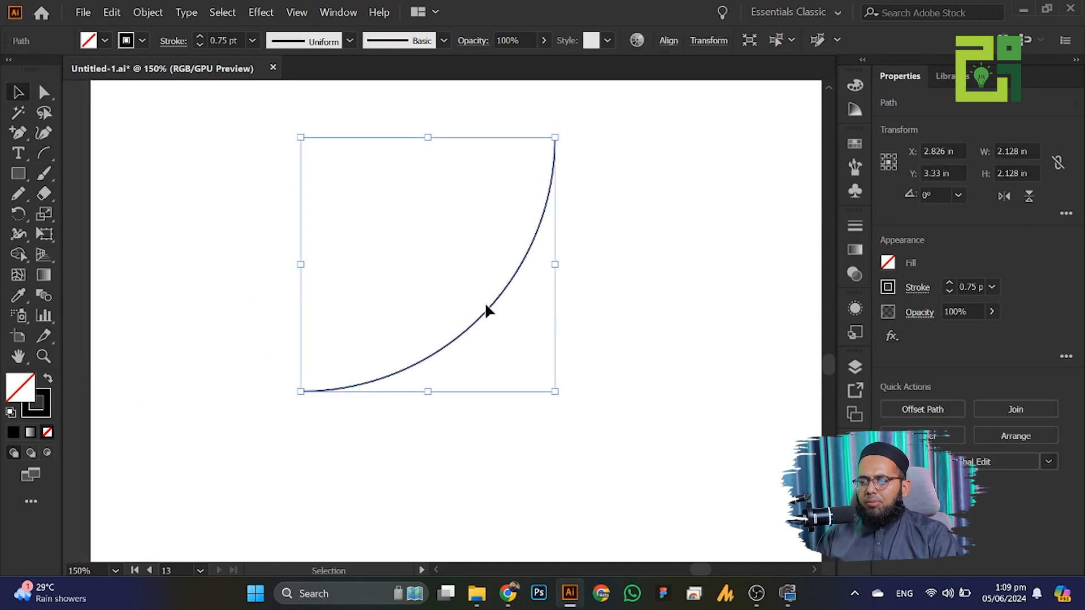
left_click_drag(489, 308, 560, 356)
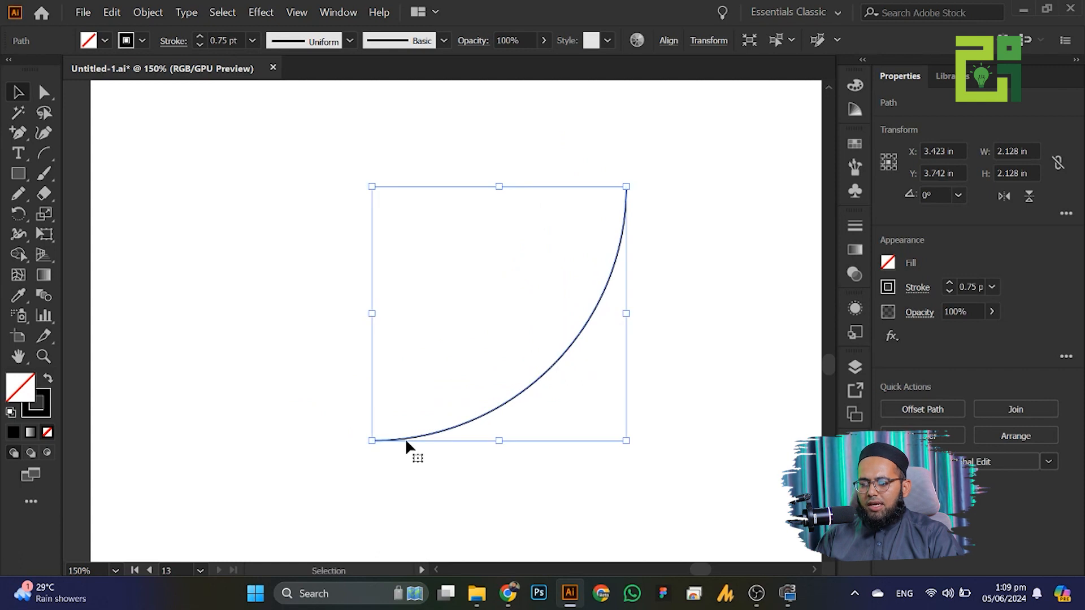
Close the arc into a leaf shape with a copy rotated 180°, and rotate both arcs into a horizontal eye outline
left_click_drag(412, 438, 600, 182)
left_click_drag(424, 259, 451, 257)
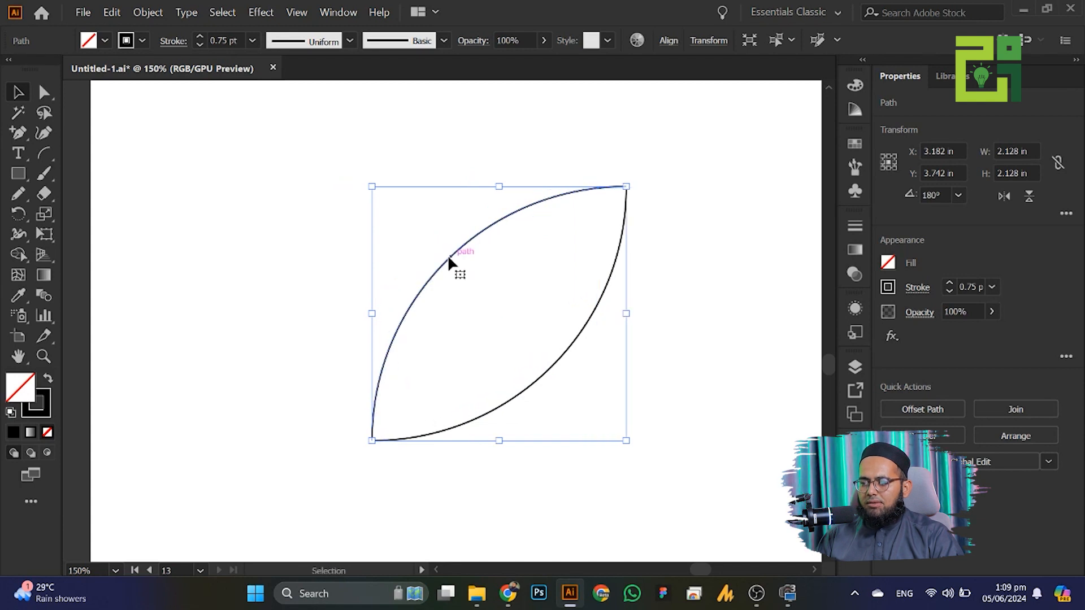
key("ctrl+a")
left_click_drag(363, 444, 112, 291)
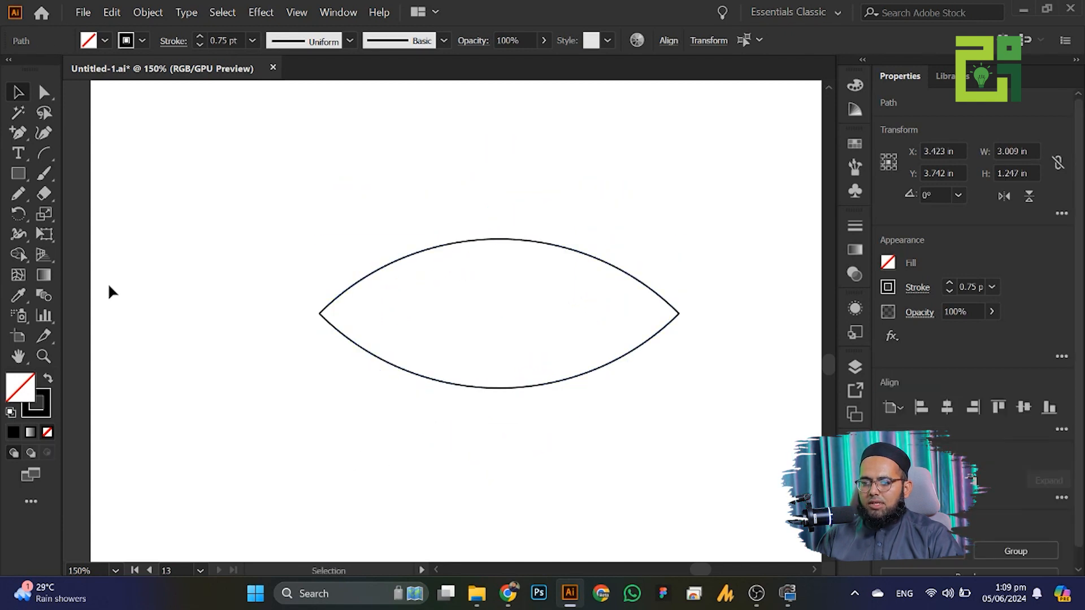
left_click(111, 290)
Draw an iris circle about 1.25 in across inside the eye outline, spanning its full height
left_click_drag(18, 173, 90, 215)
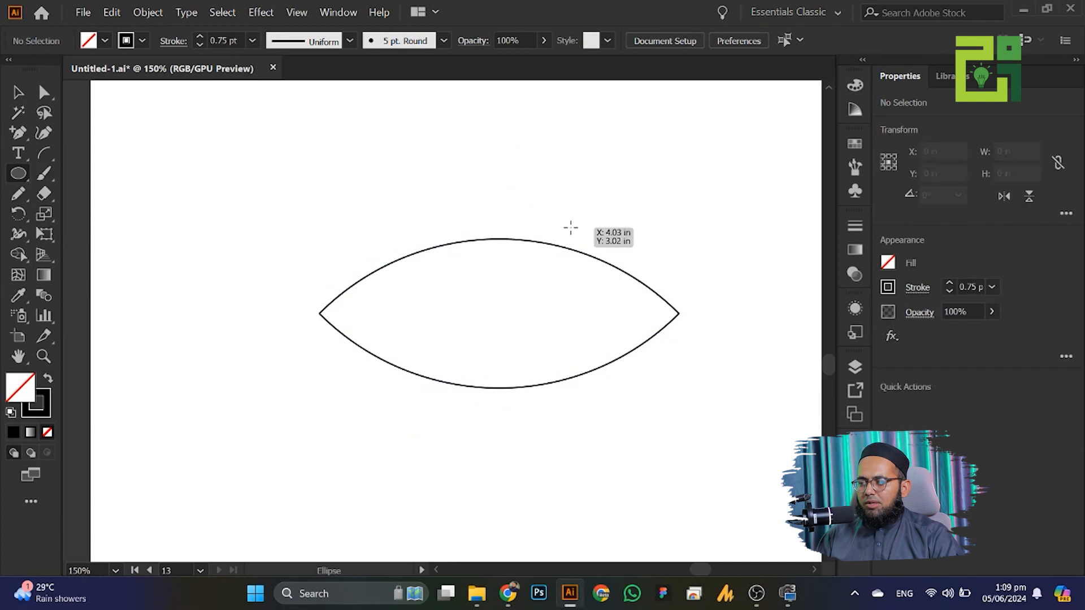
left_click_drag(546, 240, 460, 390)
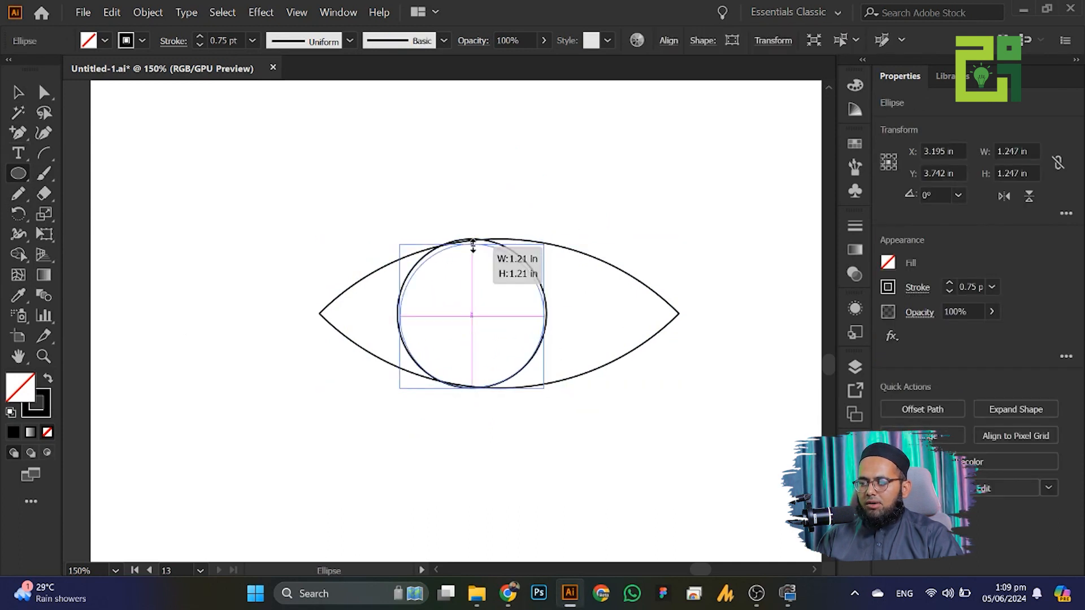
left_click(18, 92)
Draw a narrow vertical ellipse about 0.3 in wide and 1.16 in tall, filled black, at the centre of the iris
left_click(18, 174)
mouse_move(480, 380)
left_mouse_down()
mouse_move(444, 239)
mouse_move(471, 388)
left_mouse_up()
key("shift+x")
key("v")
key("Right")
key("Right")
key("Right")
key("Right")
key("Right")
key("Right")
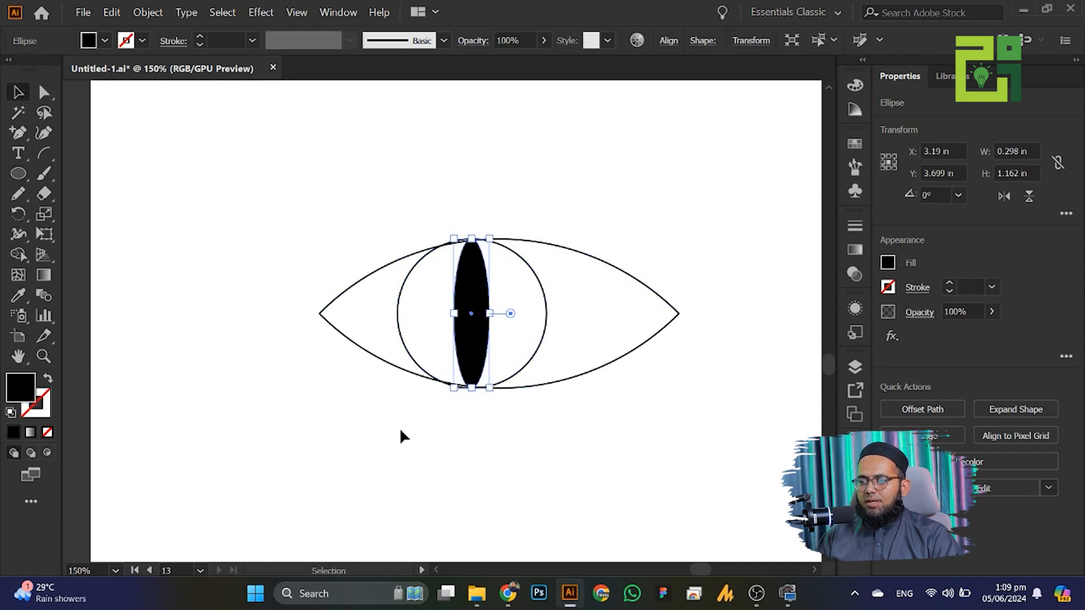
left_click(401, 431)
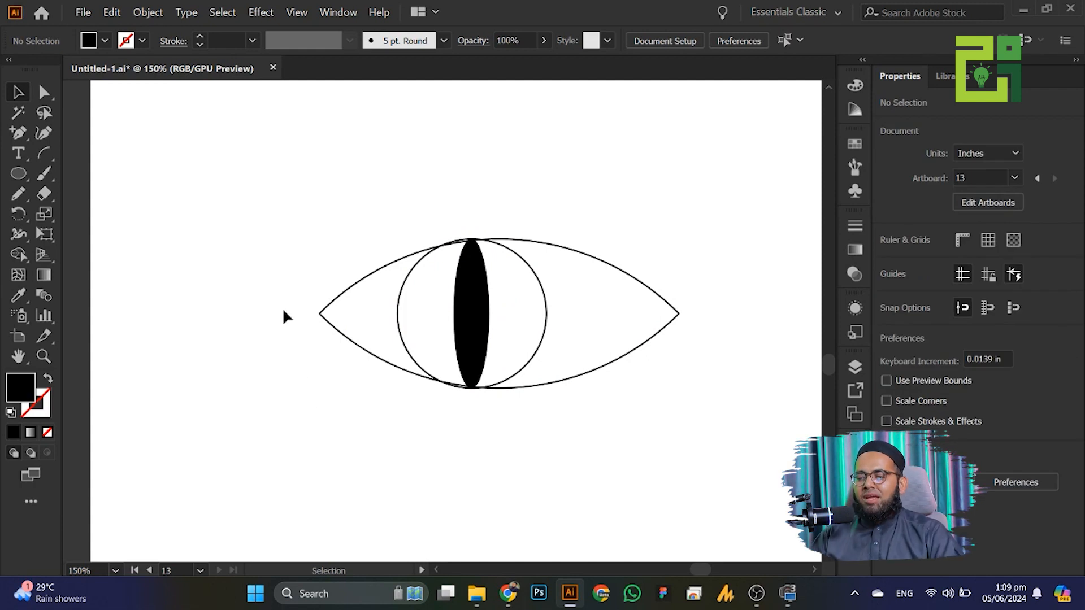
Delete the narrow black pupil ellipse from the eye
left_click_drag(276, 214, 650, 437)
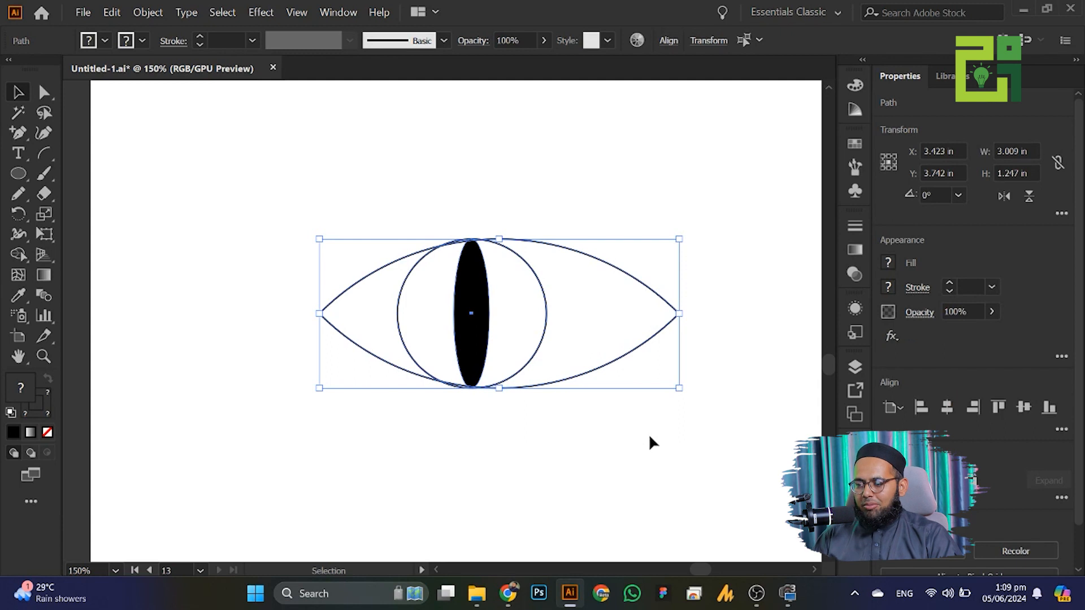
left_click(648, 433)
left_click(476, 316)
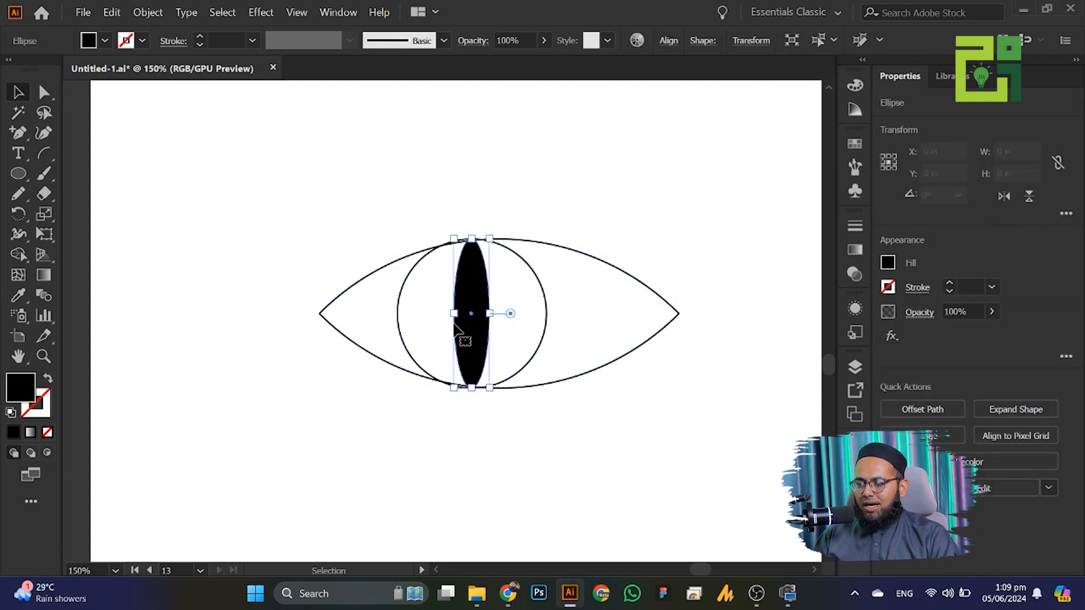
key("Delete")
Fill the iris circle black and add a white highlight ellipse about 0.31 by 0.27 in on its right half
left_click(399, 333)
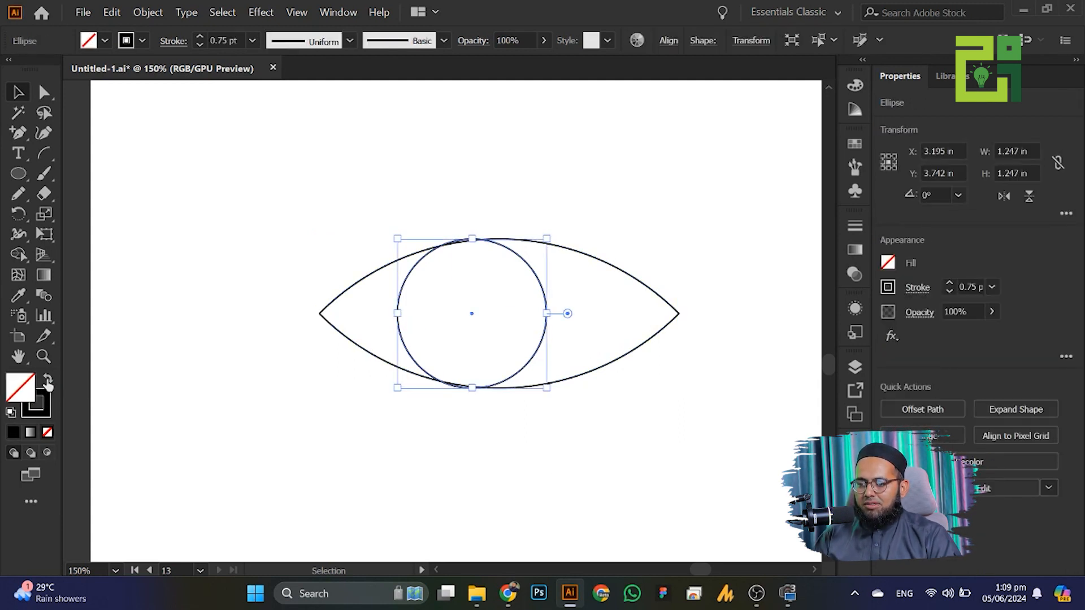
left_click(48, 378)
left_click(18, 173)
left_click_drag(487, 296, 525, 329)
left_click(18, 295)
left_click(215, 230)
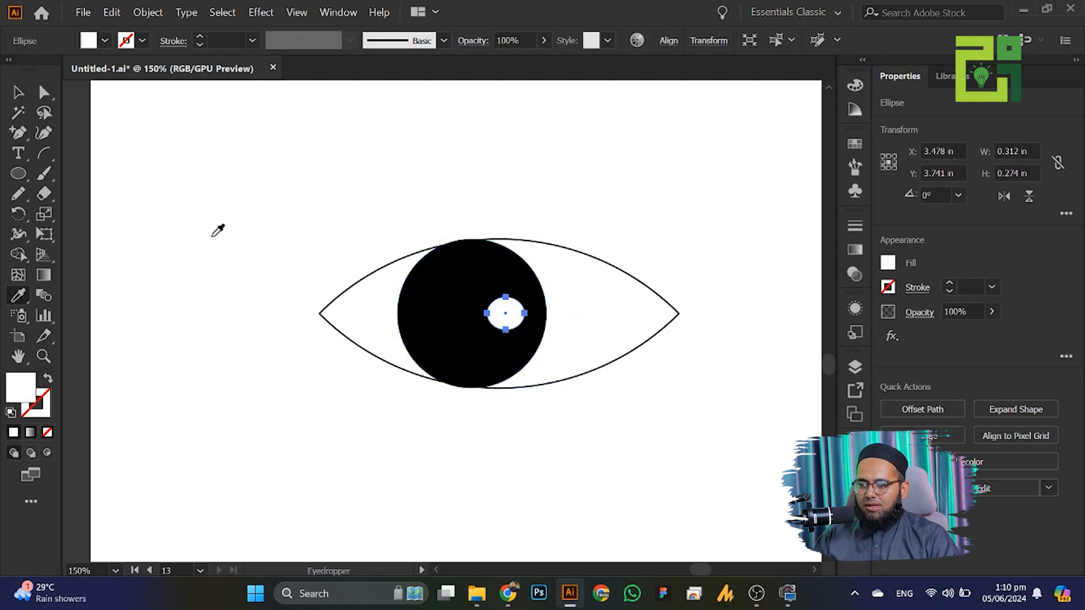
left_click(18, 92)
left_click(314, 343)
Set the eye outline arcs to a 4 pt stroke with a width profile that tapers at both ends
scroll(311, 339, "down", 1)
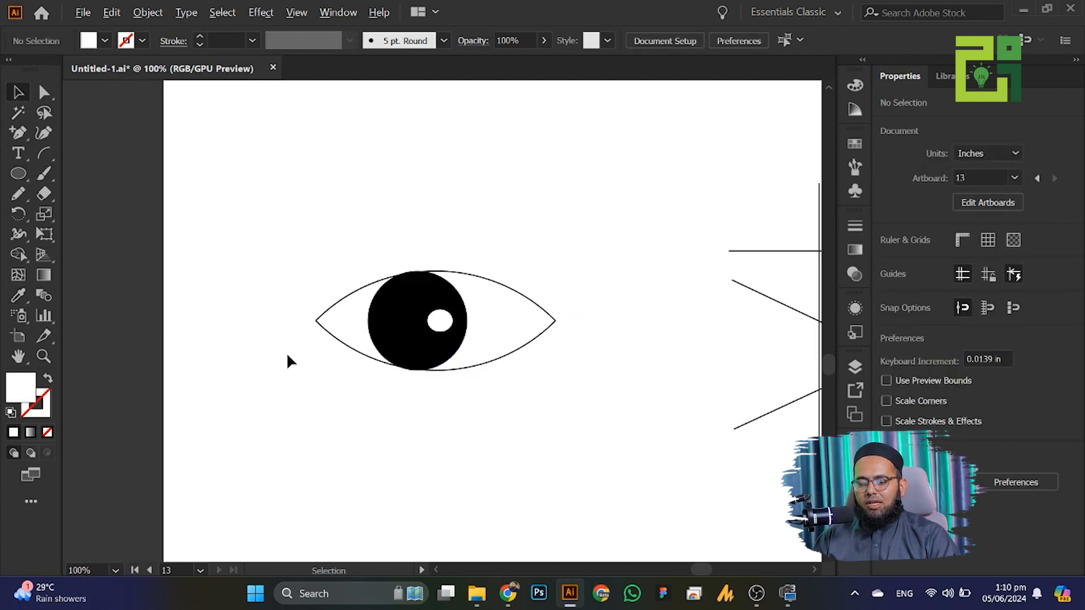
mouse_move(310, 238)
left_mouse_down()
mouse_move(507, 455)
mouse_move(279, 318)
mouse_move(328, 347)
left_mouse_up()
left_click(200, 36)
left_click(199, 36)
left_click(199, 36)
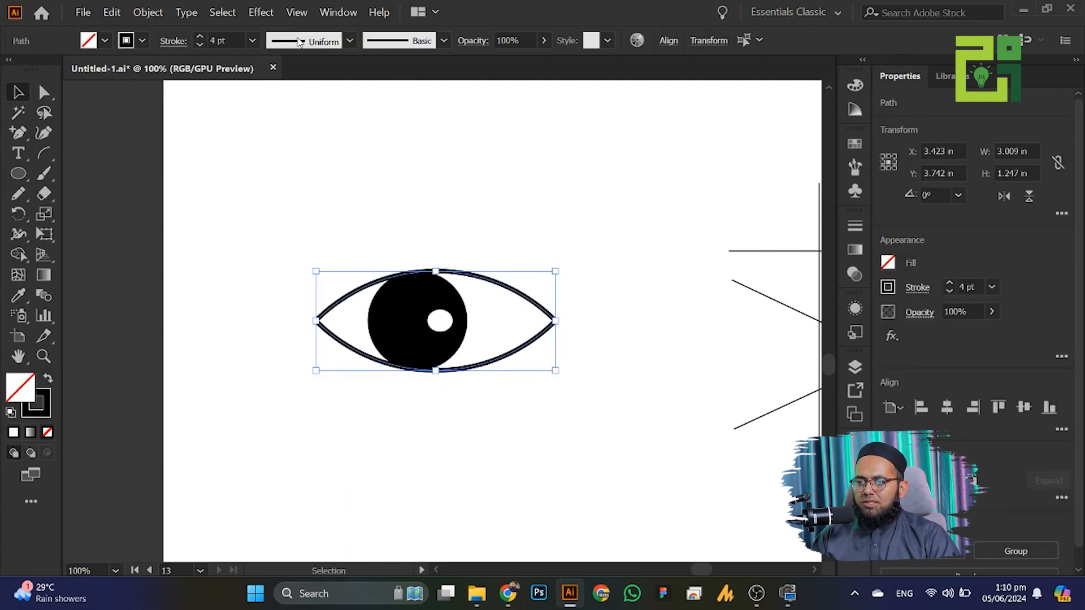
left_click(328, 41)
left_click(295, 115)
left_click(354, 211)
Move the whole eye drawing up and to the right to clear space below it
left_click_drag(252, 225, 563, 435)
scroll(367, 287, "up", 1)
left_click_drag(382, 354, 600, 150)
left_click(285, 311)
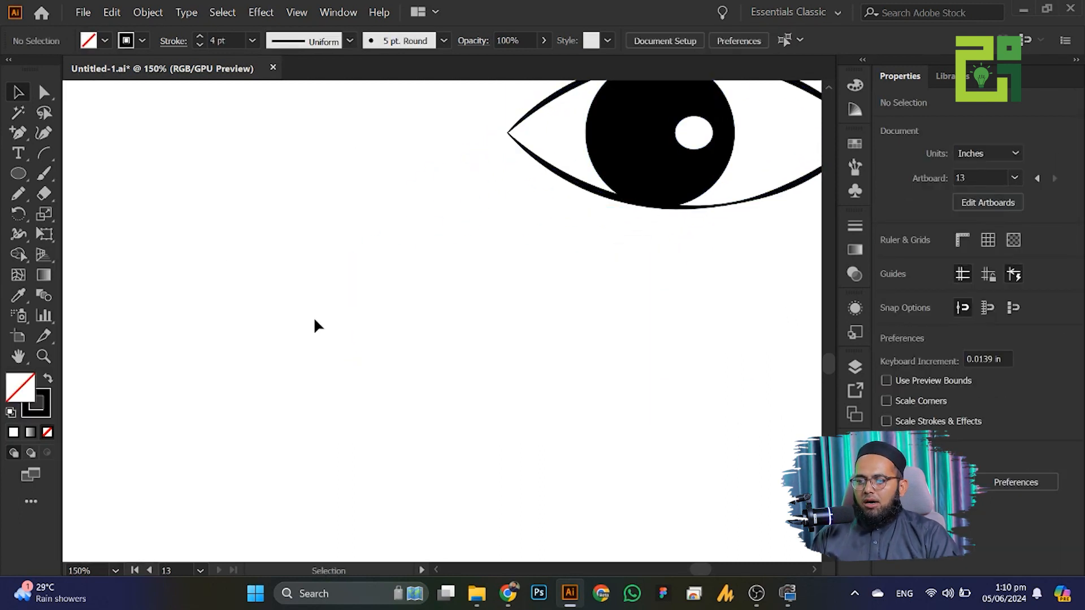
Draw a spiral about 2.87 in wide and 2.81 in tall below and left of the eye with the Spiral tool
left_click(44, 154)
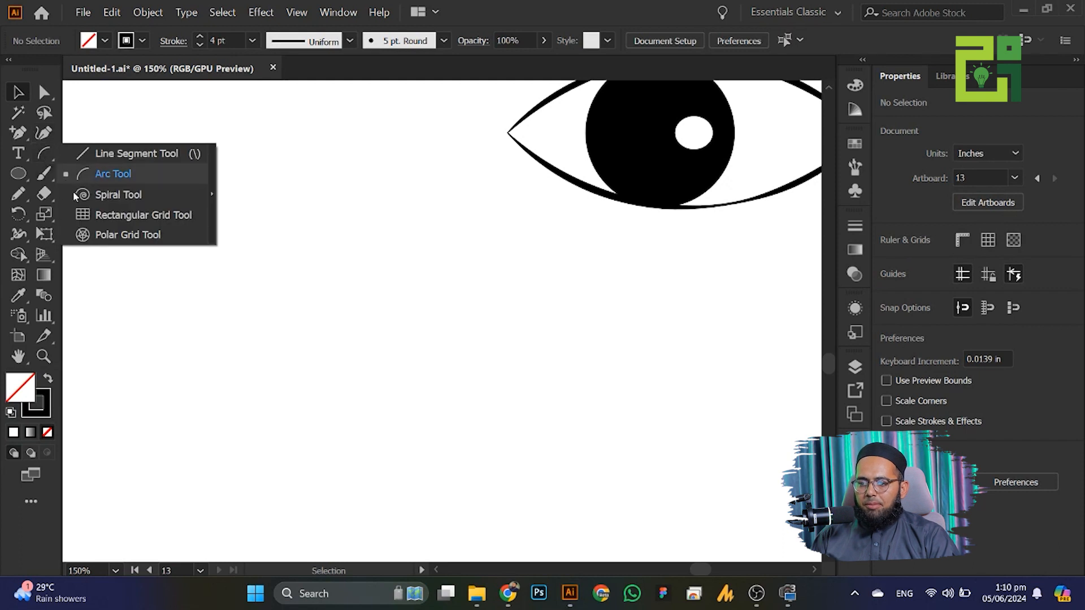
left_click(116, 195)
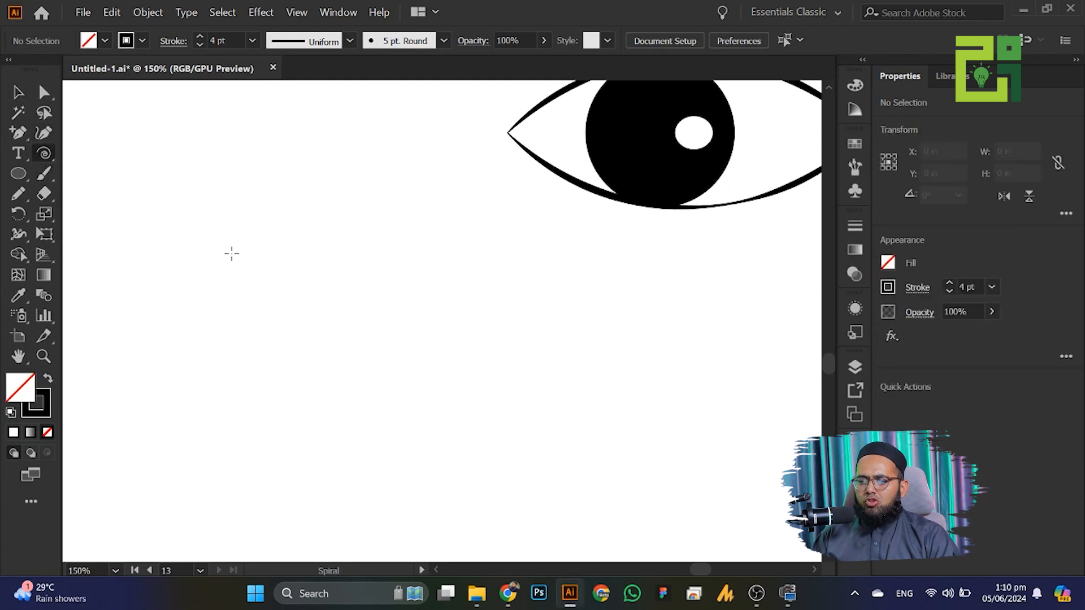
left_click_drag(315, 297, 483, 424)
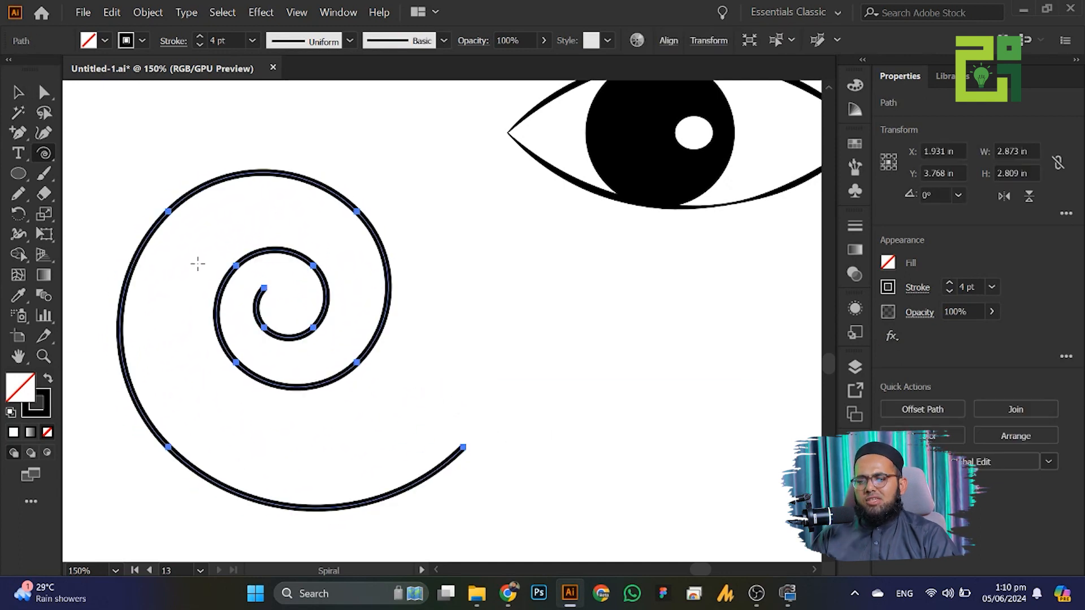
left_click(17, 92)
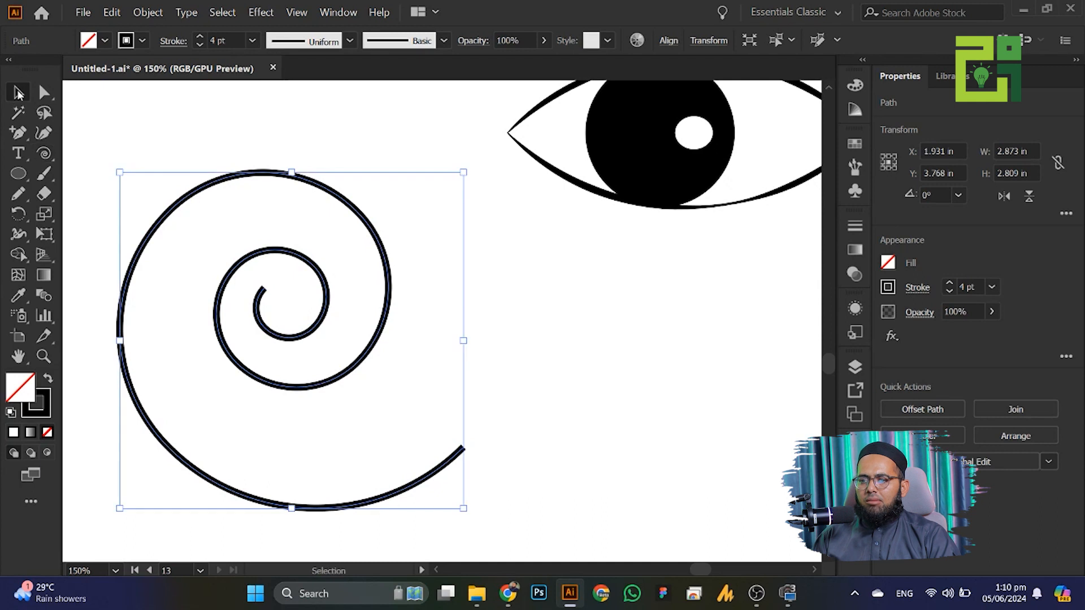
Set the spiral's stroke weight to 20 pt and shift the spiral to the right
left_click(198, 36)
left_click(198, 37)
left_click(199, 37)
left_click(199, 36)
left_click(199, 36)
left_click(198, 36)
left_click(198, 36)
left_click(199, 36)
left_click(198, 36)
left_click(198, 36)
left_click(198, 37)
left_click(199, 36)
left_click(198, 37)
left_click(199, 36)
left_click(198, 46)
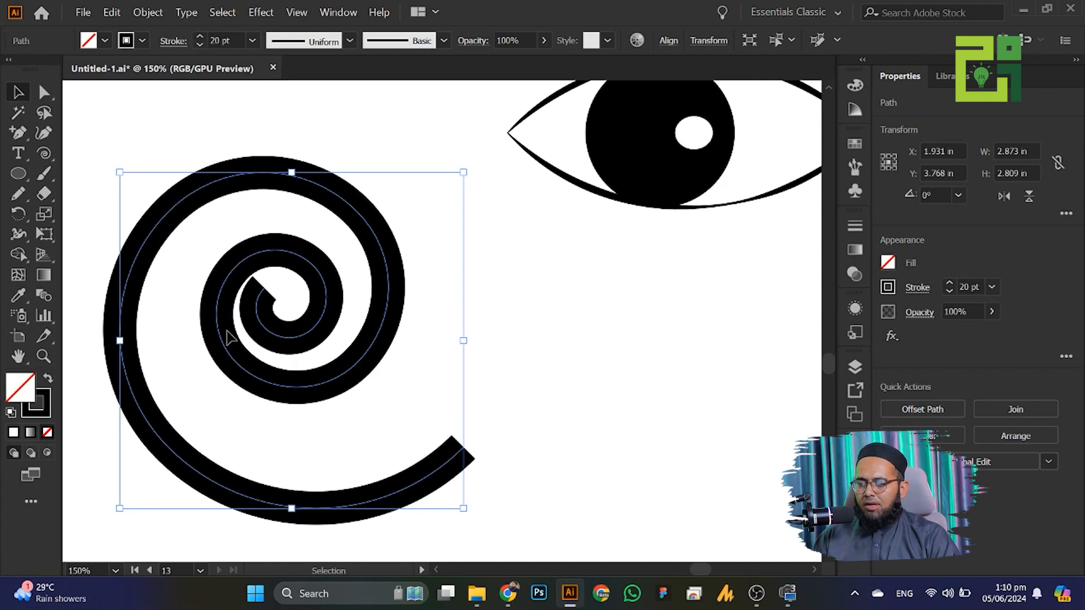
left_click_drag(261, 311, 375, 323)
Draw a freehand looping spiral about 3.07 in wide and 2.42 in tall beside the first with the Pencil tool
left_click(19, 193)
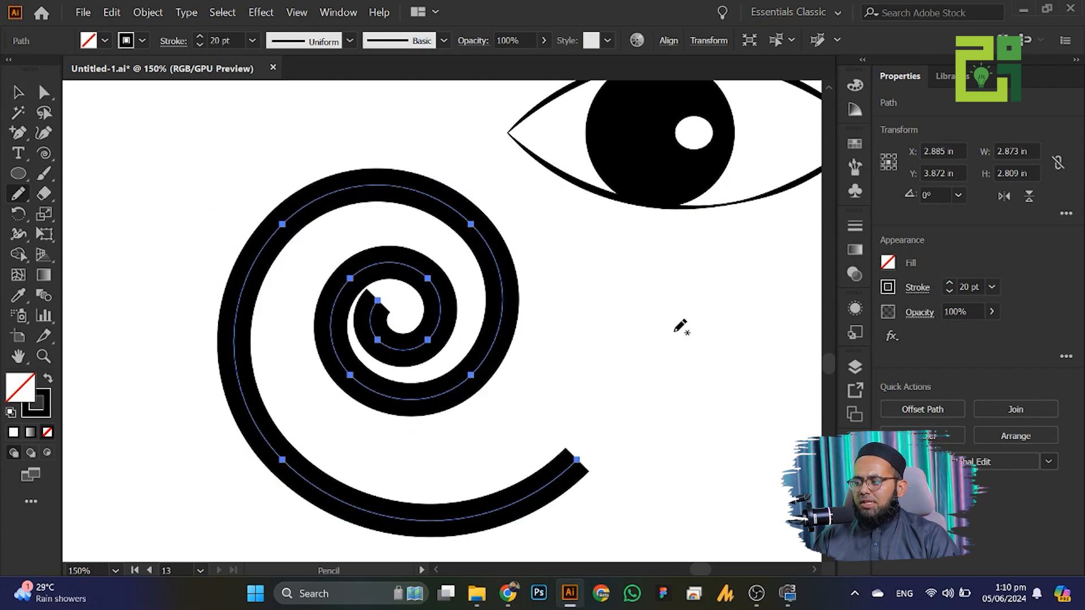
mouse_move(634, 345)
left_mouse_down()
mouse_move(636, 386)
mouse_move(574, 351)
mouse_move(516, 225)
mouse_move(551, 472)
left_mouse_up()
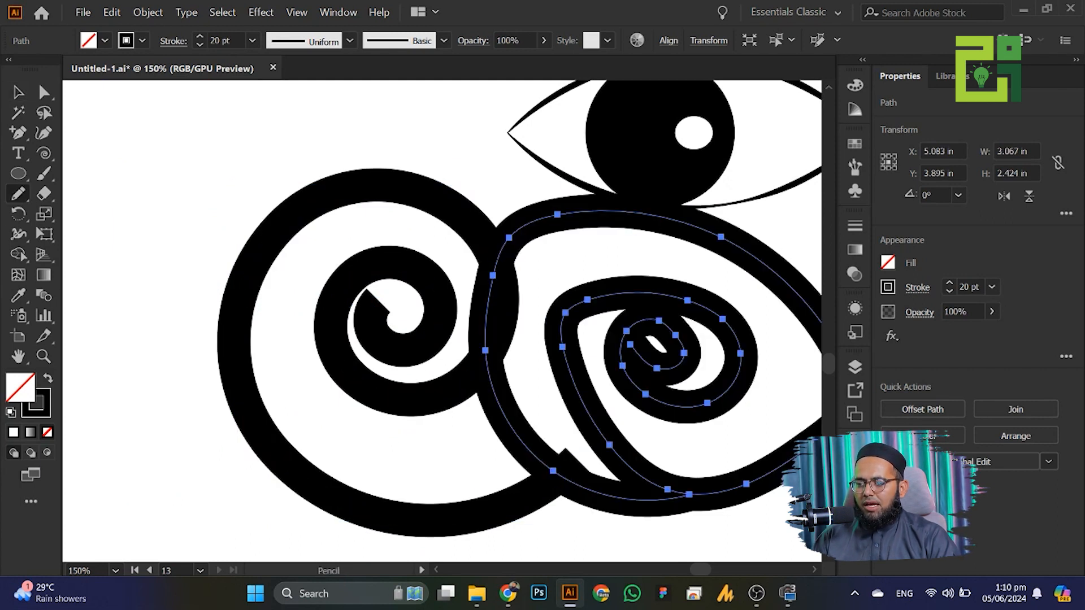
left_click(17, 93)
Move both spirals together down and to the right, away from the clear drawing area
left_click_drag(128, 339, 587, 432)
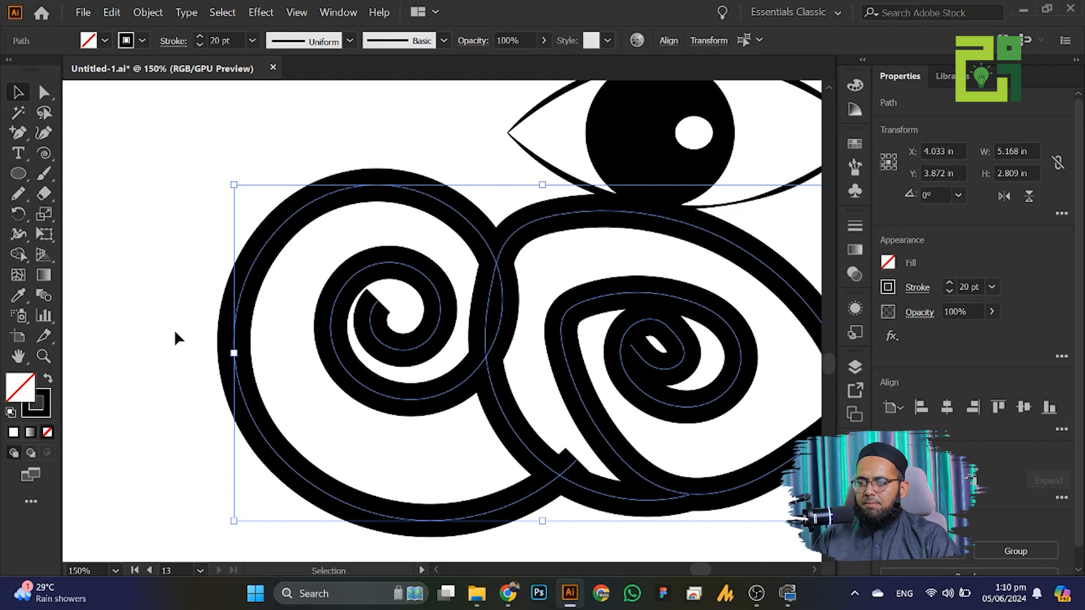
left_click_drag(243, 333, 674, 418)
left_click(97, 164)
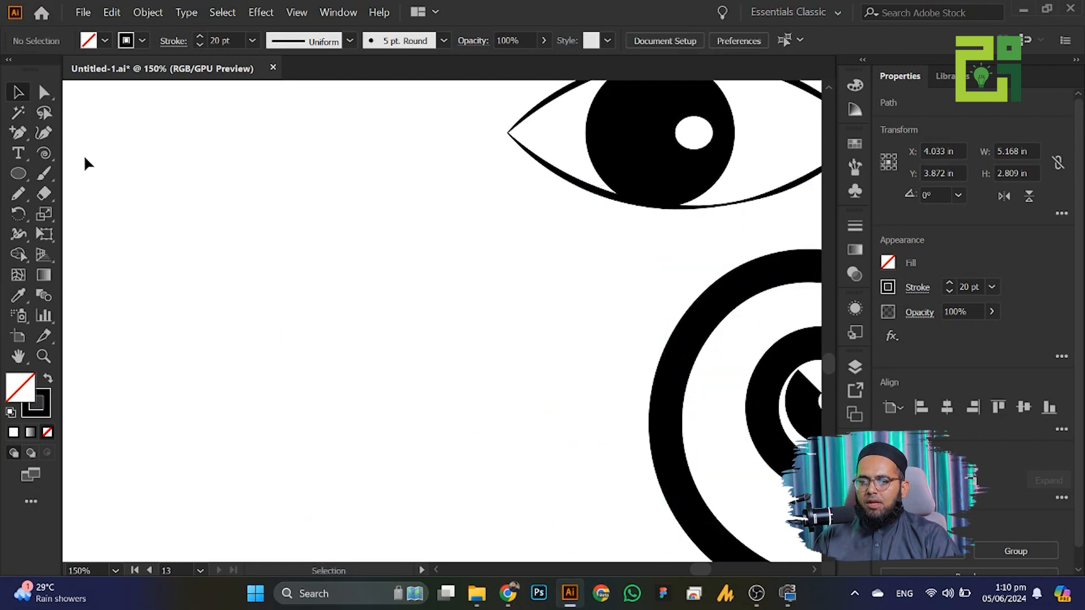
Draw a rectangular grid about 2.52 in wide and 1.98 in tall in the empty area left of the eye
left_click(49, 159)
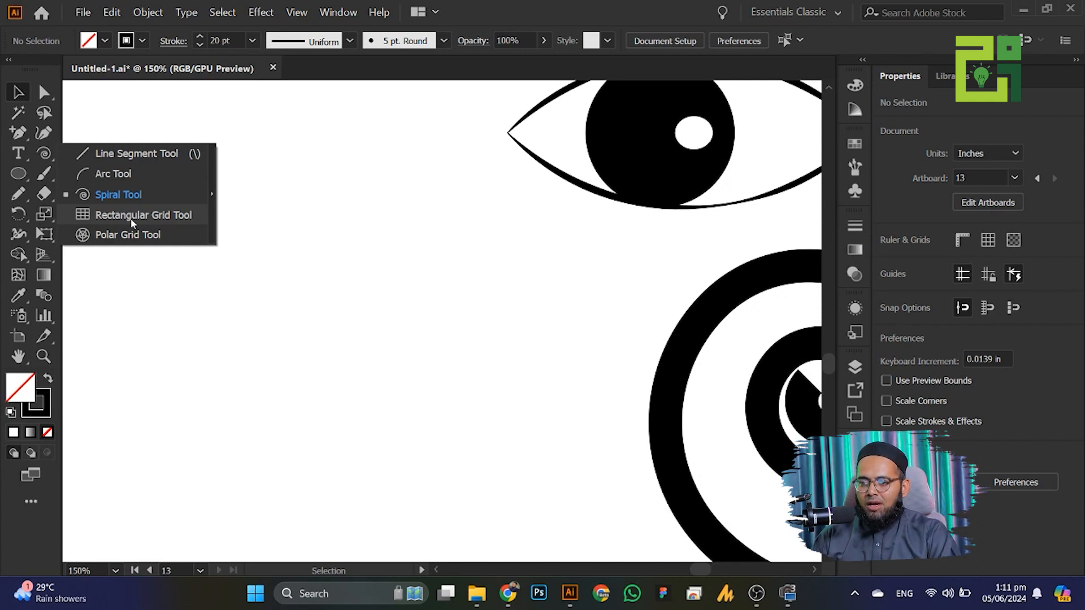
left_click(120, 220)
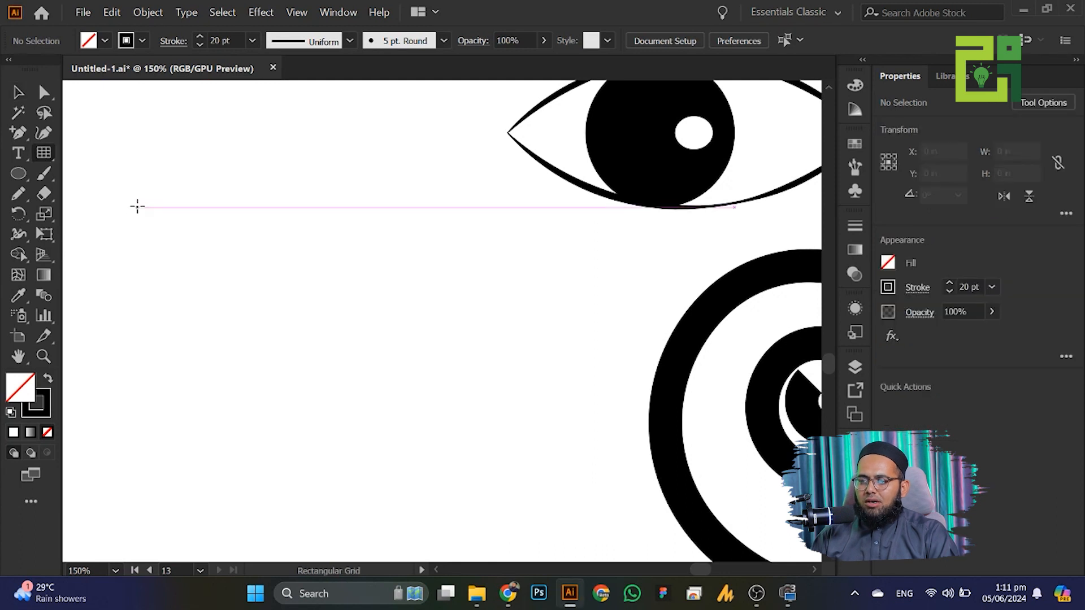
mouse_move(136, 137)
left_mouse_down()
mouse_move(164, 221)
mouse_move(364, 349)
mouse_move(437, 374)
left_mouse_up()
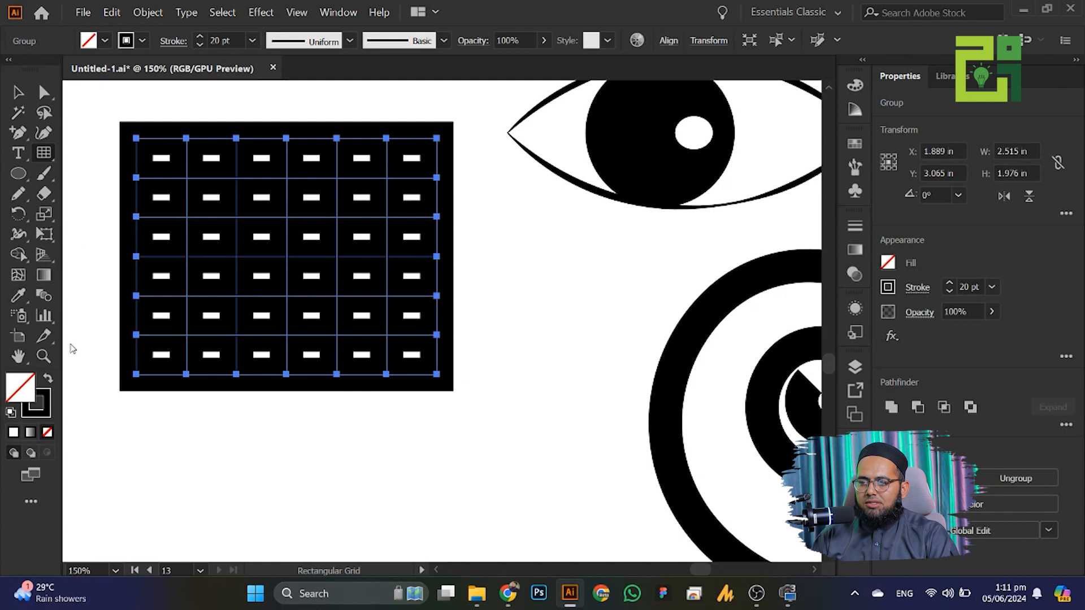
Reduce the rectangular grid's stroke weight to 1 pt and deselect it
left_click(199, 45)
left_click(200, 46)
left_click(200, 46)
left_click(198, 45)
left_click(199, 45)
key("v")
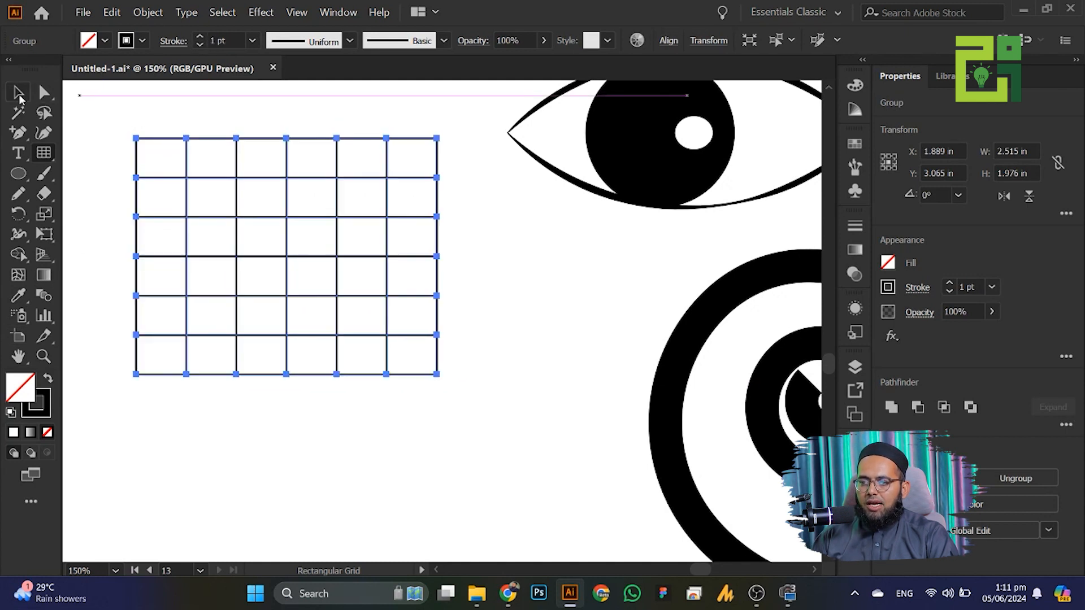
left_click(117, 132)
scroll(118, 170, "up", 2)
scroll(119, 178, "down", 1)
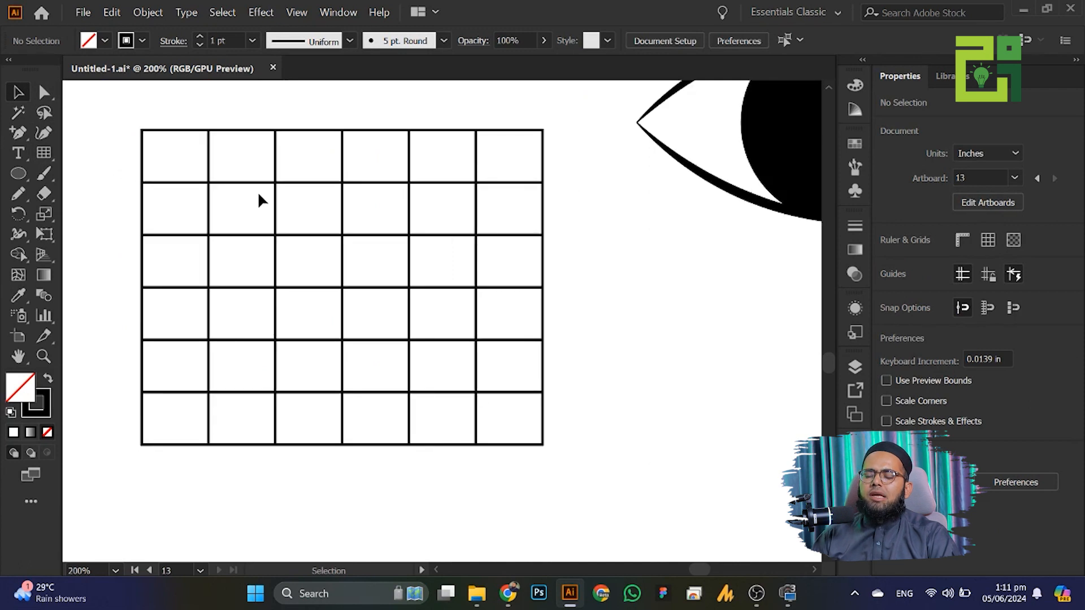
Set the Rectangular Grid tool's default to 10 vertical dividers, keeping 5 horizontal dividers
left_click(209, 184)
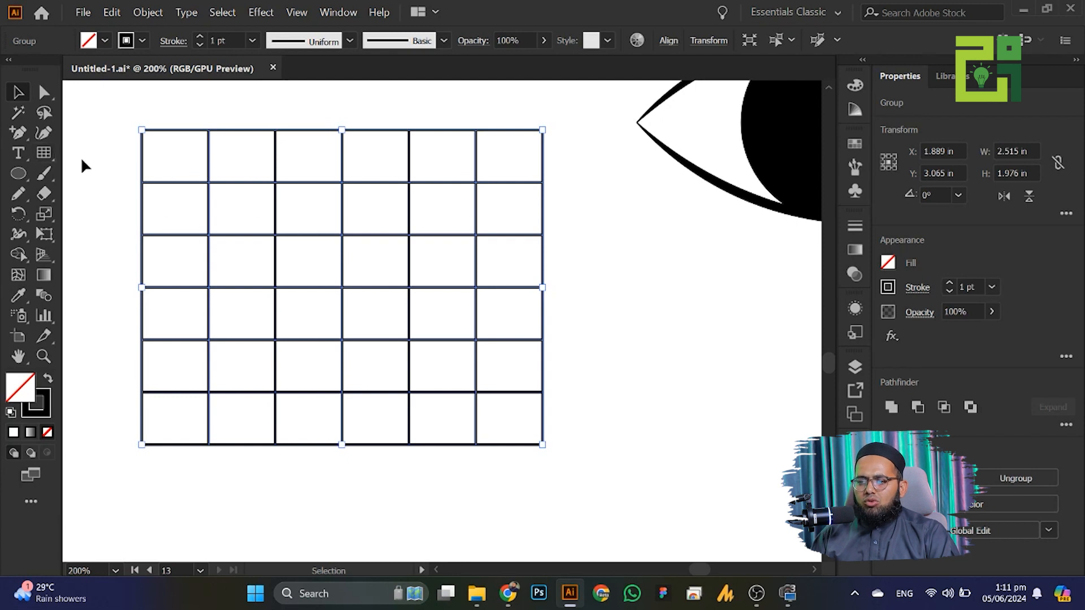
double_click(41, 155)
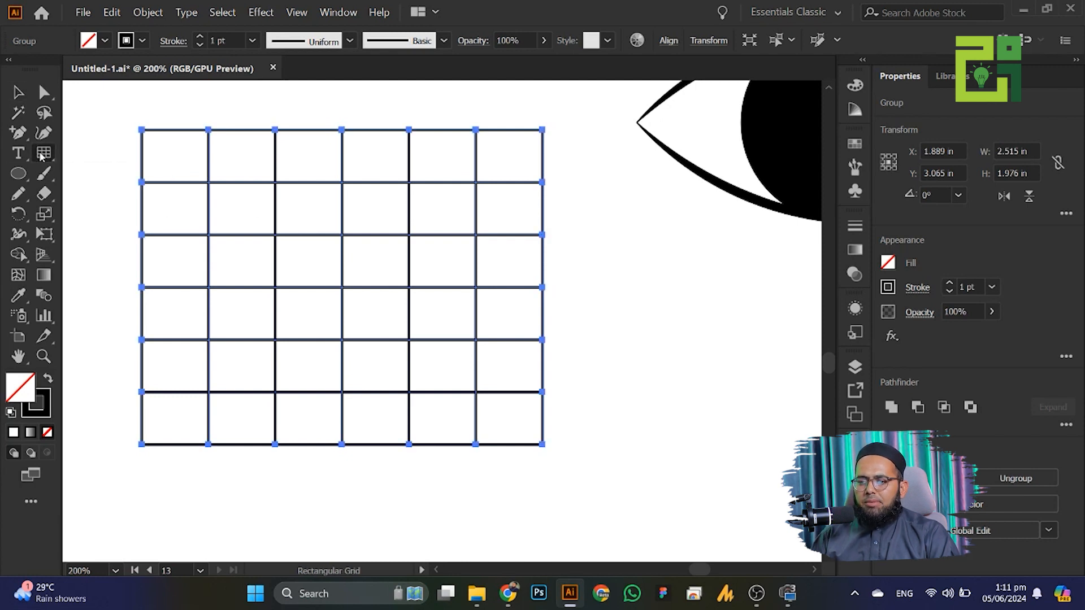
left_click_drag(63, 13, 322, 70)
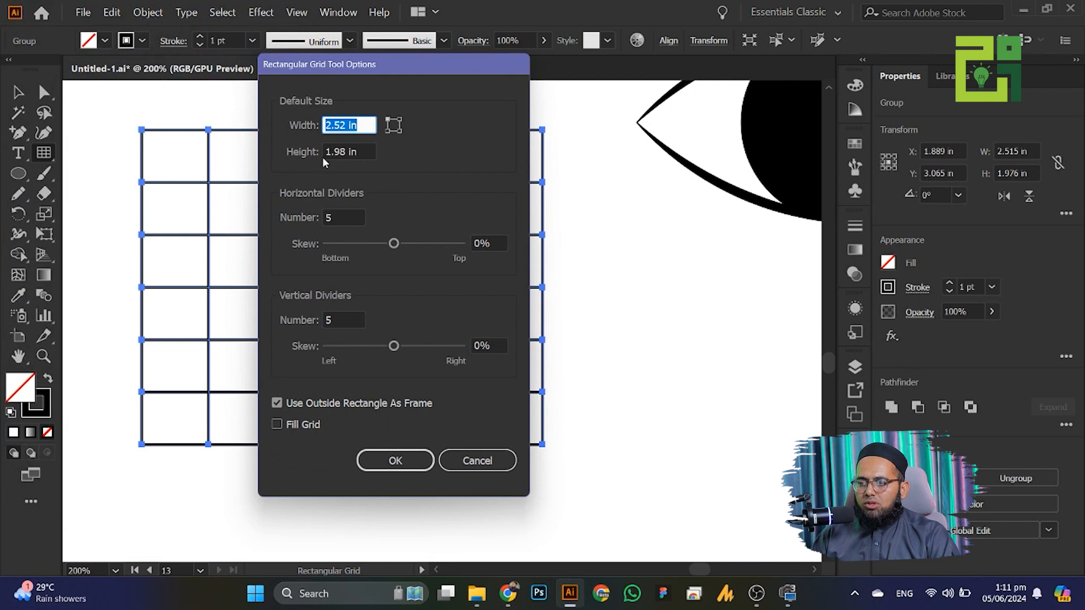
double_click(344, 220)
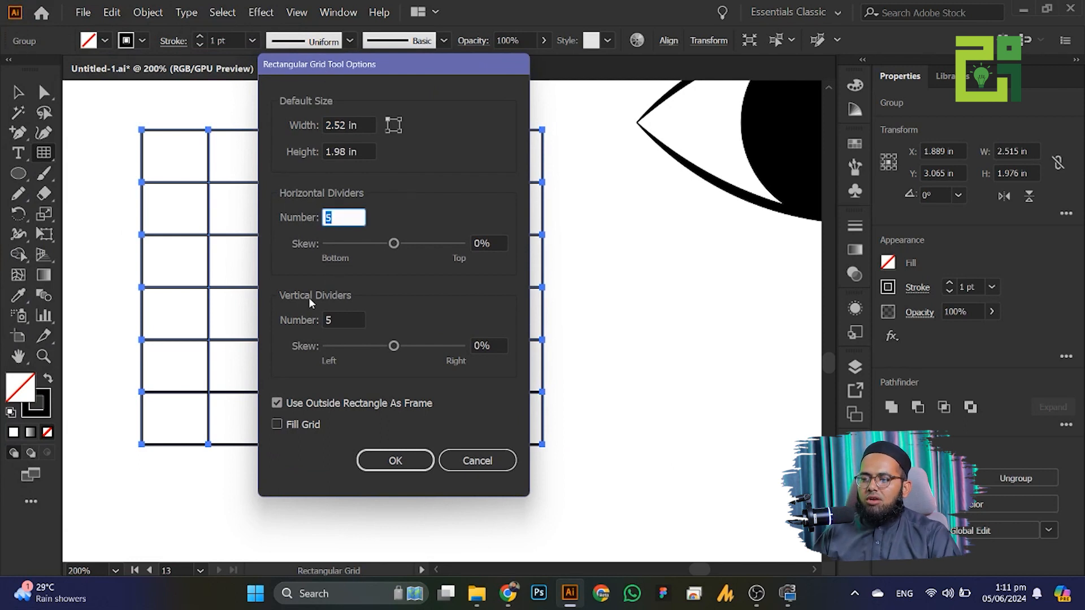
left_click(347, 322)
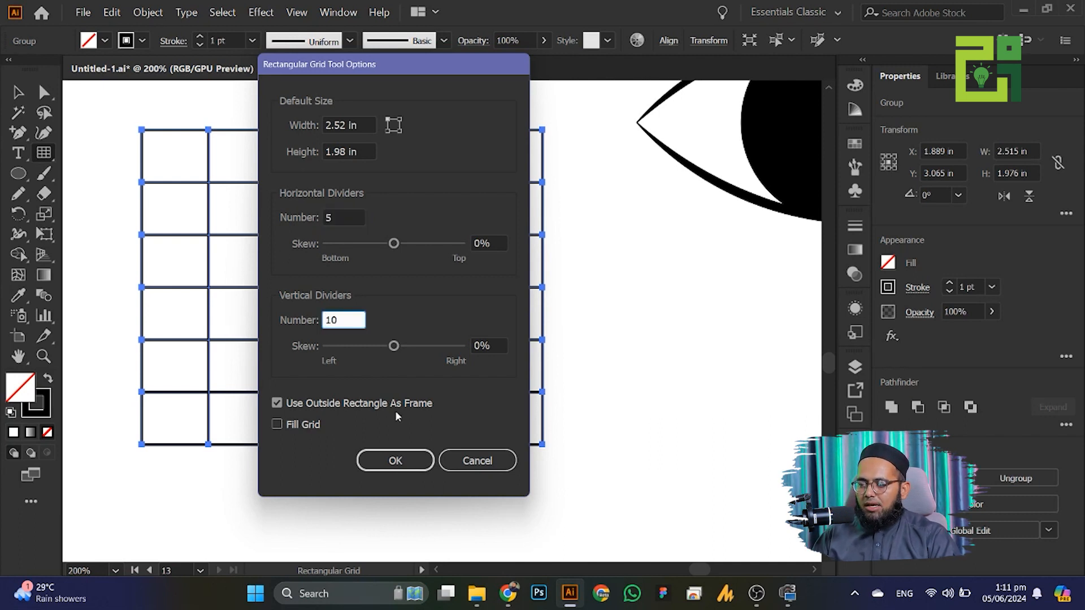
left_click(394, 460)
Draw a second rectangular grid about 3.48 in wide and 3.48 in tall below the first grid
scroll(253, 310, "down", 2)
left_click_drag(199, 413, 475, 540)
scroll(322, 395, "down", 5)
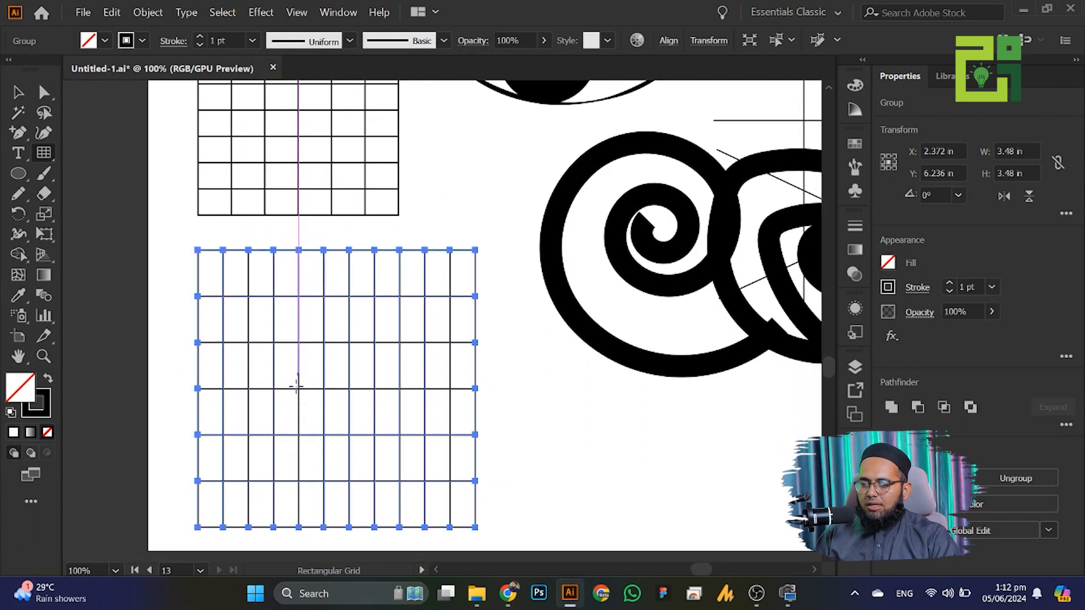
scroll(288, 386, "down", 2)
scroll(217, 324, "up", 1)
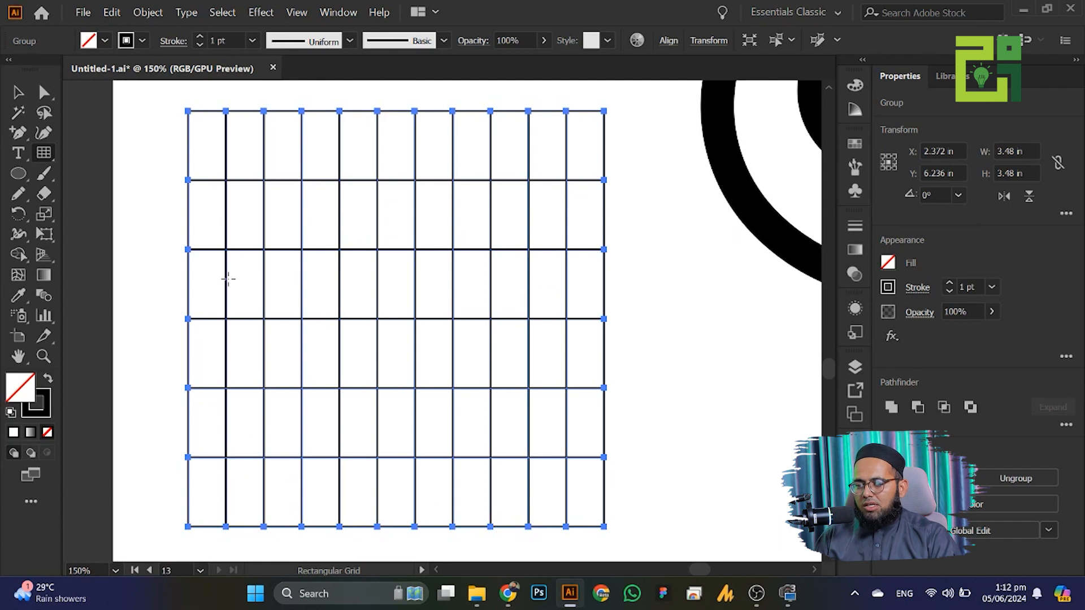
Select both rectangular grids and delete them
left_click(19, 92)
scroll(277, 378, "down", 2)
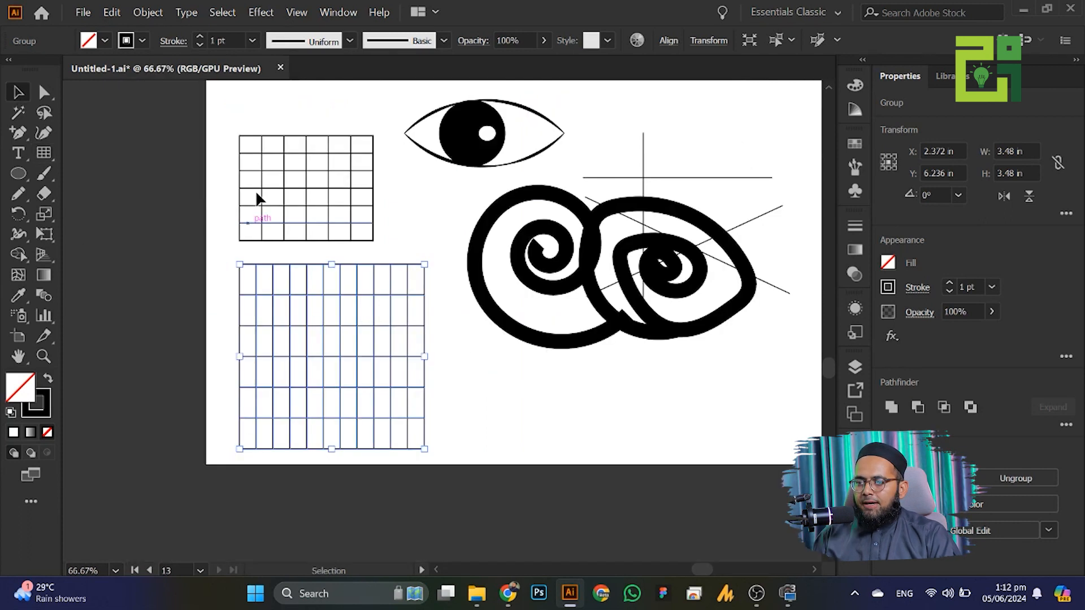
scroll(263, 172, "up", 1)
left_click_drag(263, 458, 285, 293)
key("Delete")
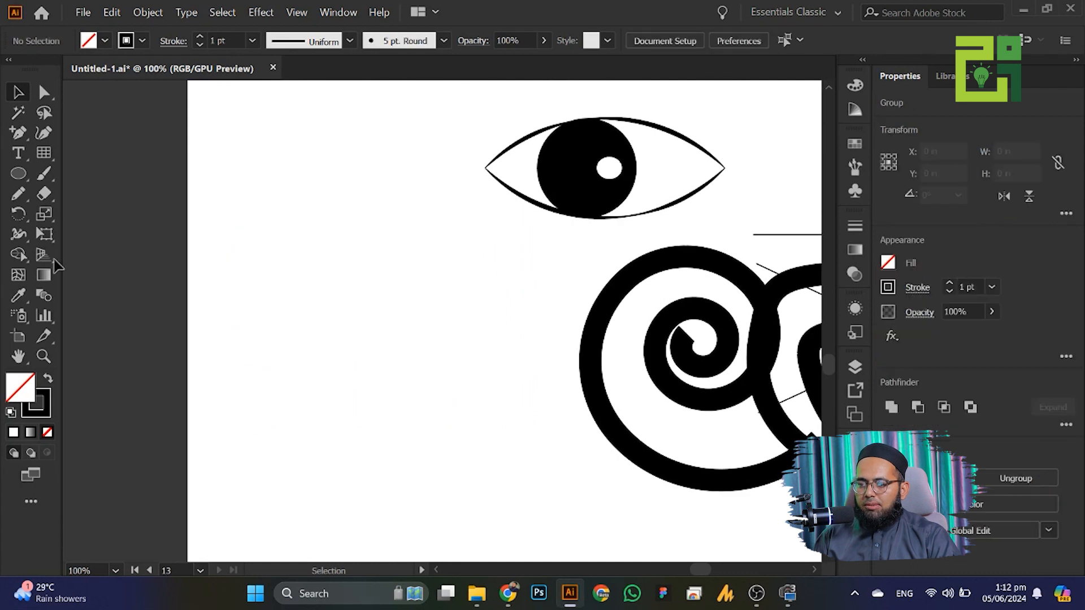
Set the Rectangular Grid tool's number of horizontal dividers to 10
left_click(43, 152)
left_click(432, 211)
double_click(355, 217)
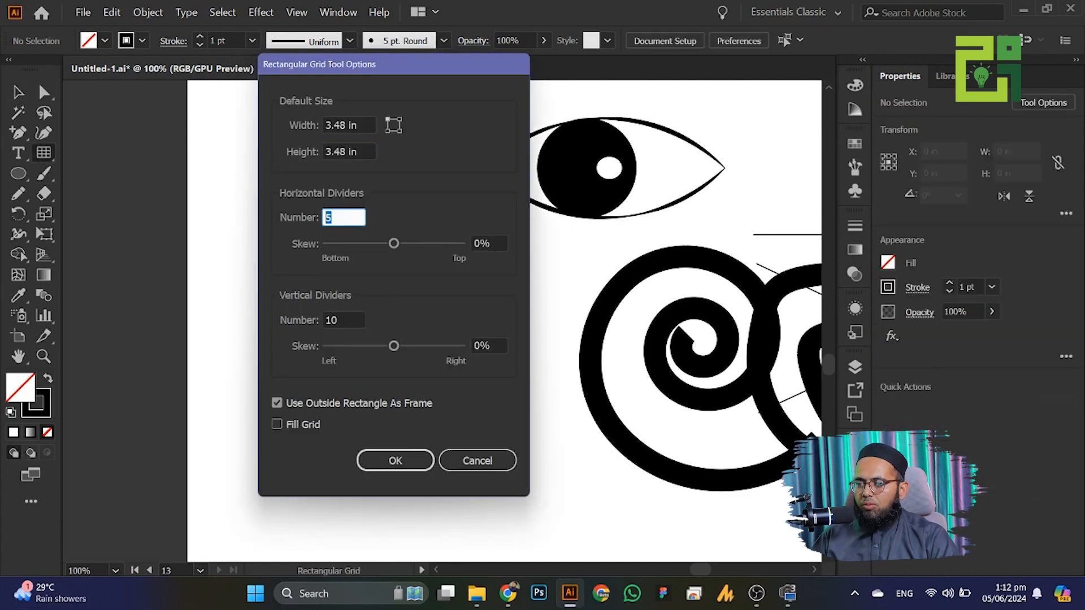
key("Return")
Move the eye, crossing lines and spirals together up off the artboard to leave it empty
scroll(414, 284, "down", 2)
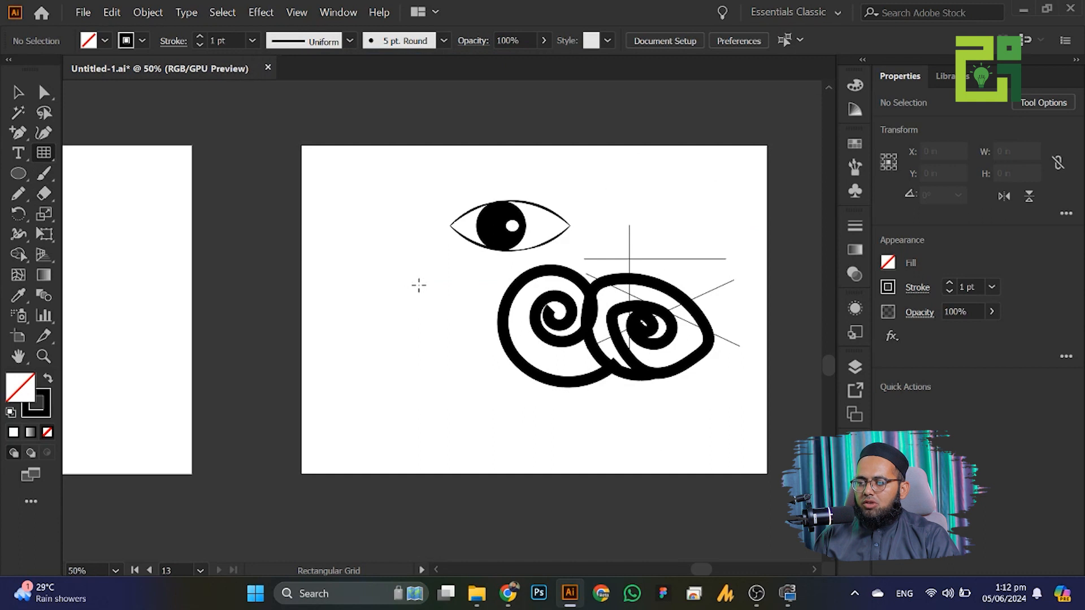
left_click_drag(297, 354, 268, 331)
left_click(18, 92)
left_click_drag(392, 132, 790, 428)
scroll(676, 364, "down", 2)
left_click_drag(624, 333, 576, 148)
key("ctrl+0")
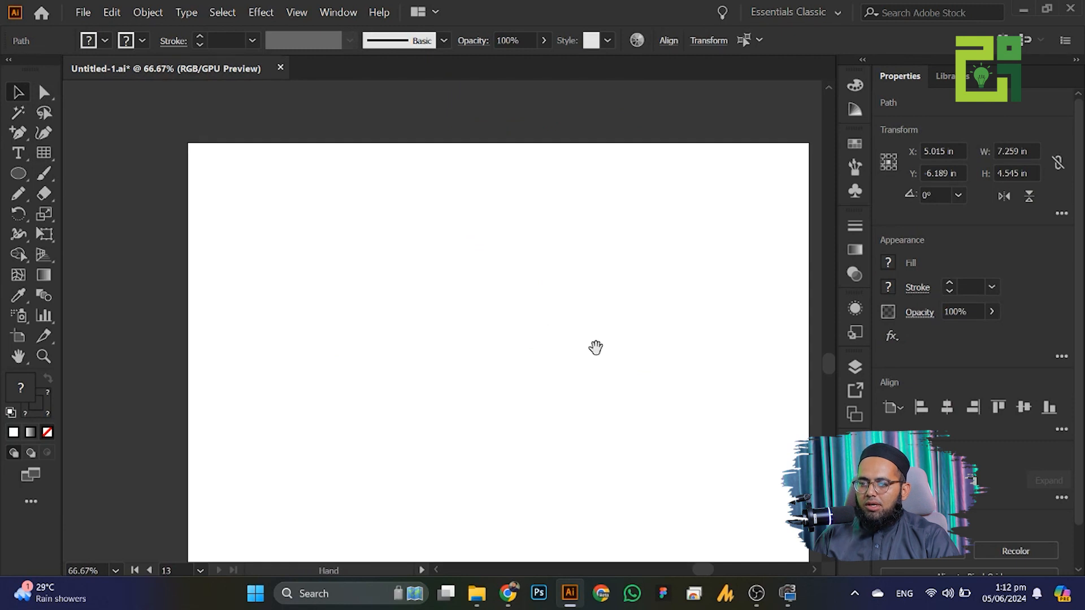
Draw a square rectangular grid about 4.43 in on each side on the empty artboard
key("ctrl+1")
left_click(43, 152)
left_click_drag(267, 141, 623, 495)
key("ctrl+plus")
Increase the square grid's stroke weight to 9 pt
left_click(200, 37)
left_click(200, 37)
left_click(199, 37)
left_click(199, 37)
left_click(199, 36)
left_click(200, 36)
left_click(199, 36)
left_click(199, 36)
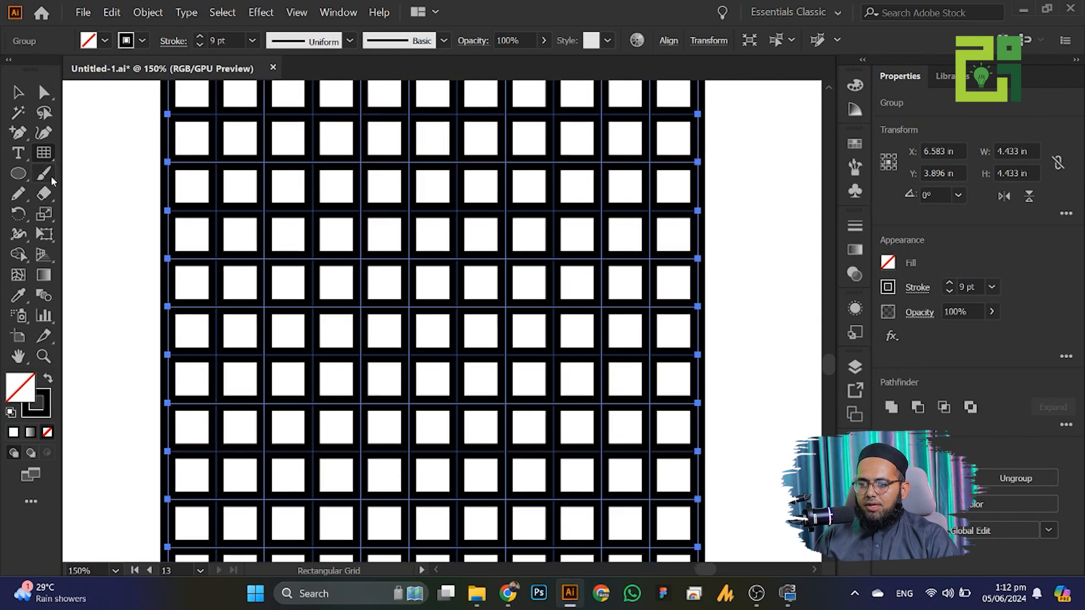
Expand the square grid with both Fill and Stroke included
left_click(148, 12)
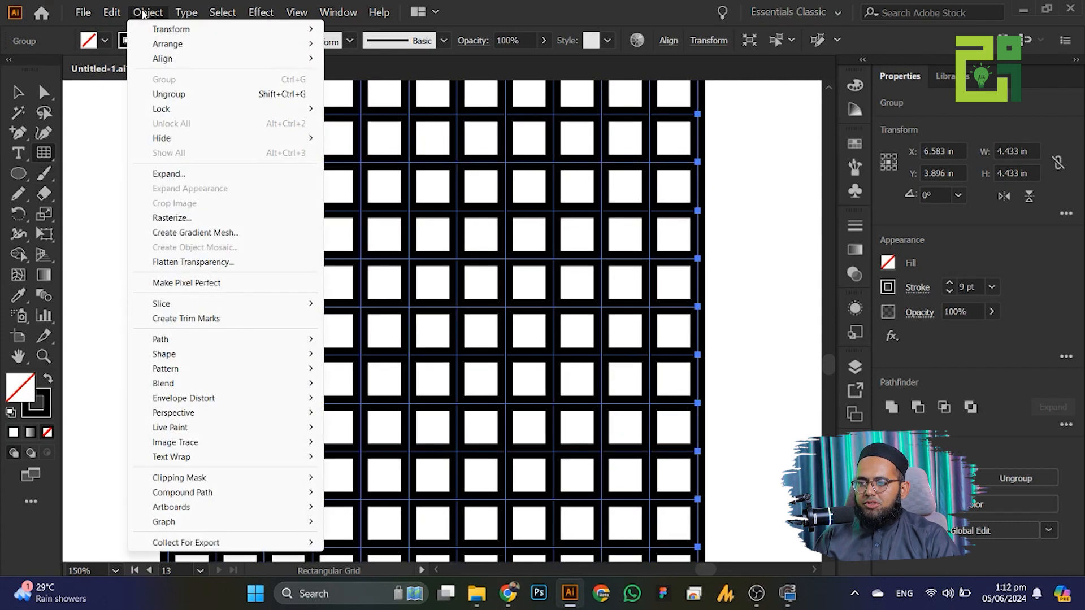
left_click(165, 174)
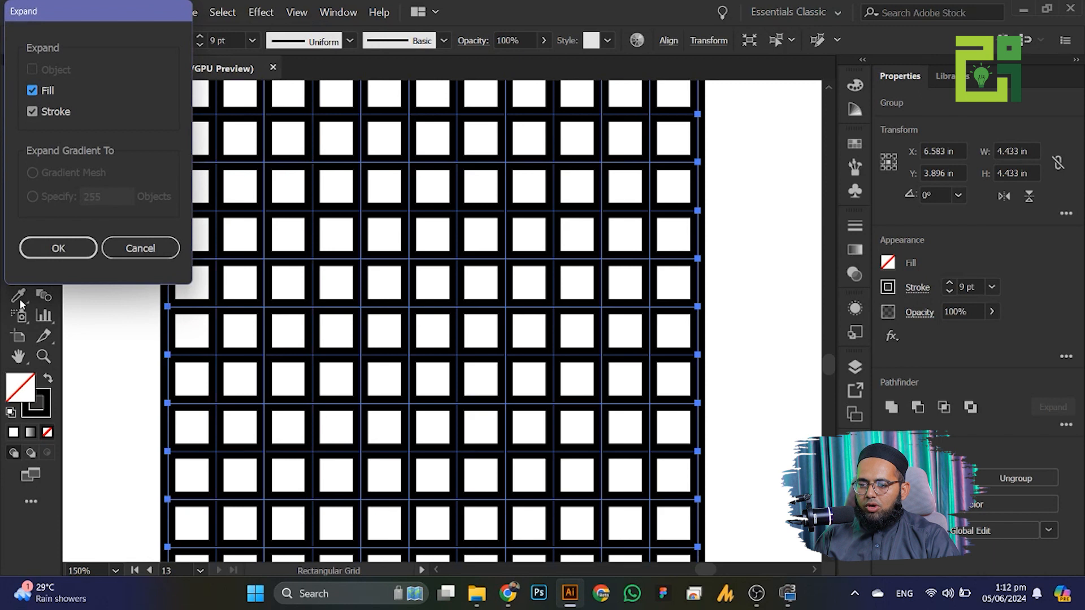
key("Return")
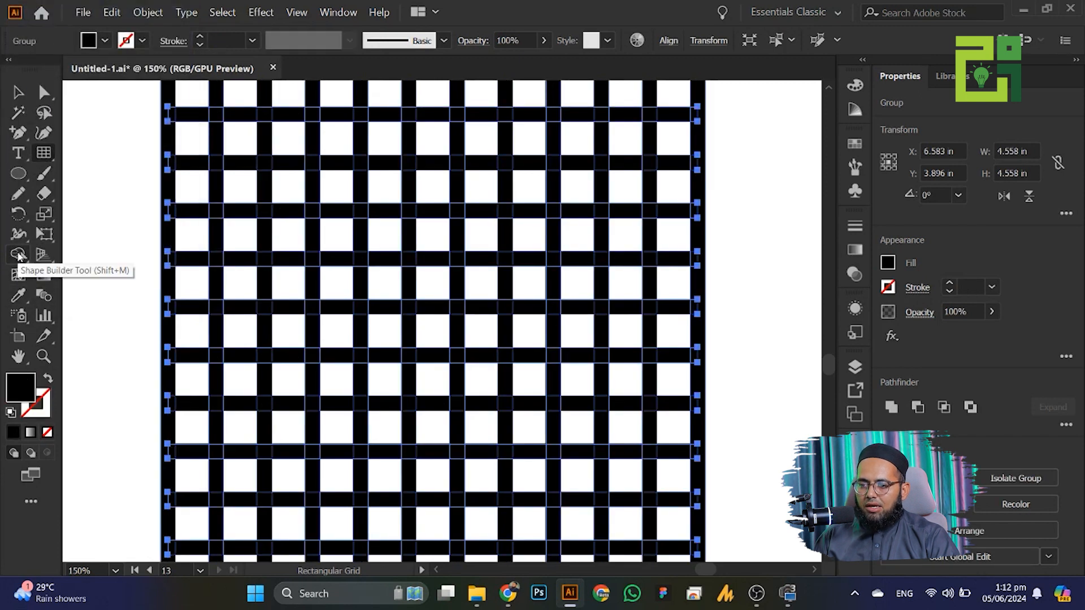
left_click(104, 41)
left_click(69, 69)
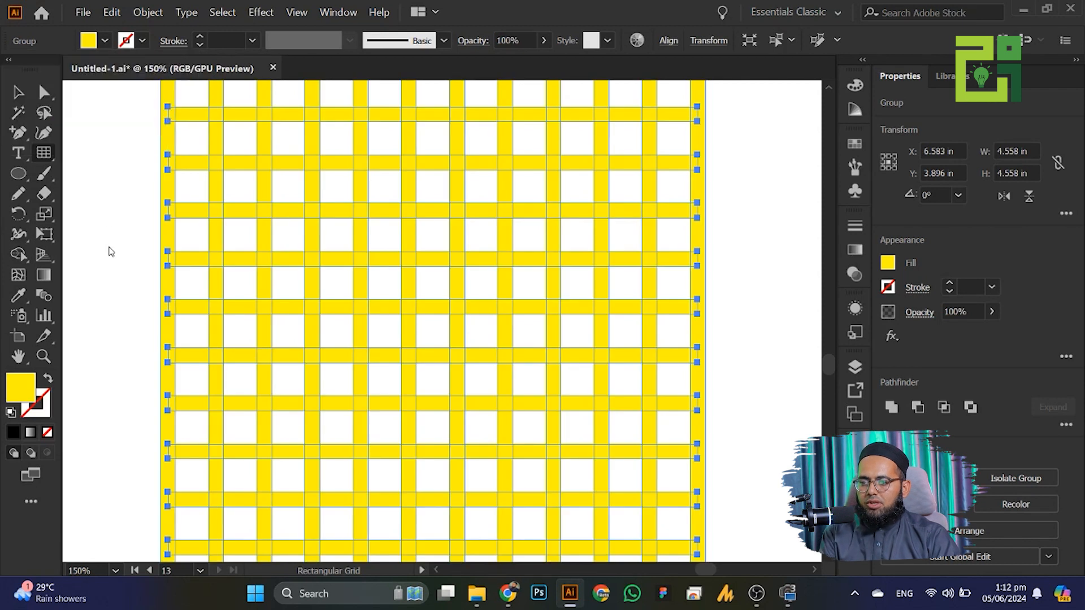
key("ctrl+z")
Merge grid cells with the Shape Builder tool and a yellow fill to form the square-Kufic word الله in the grid's right half
left_click(17, 254)
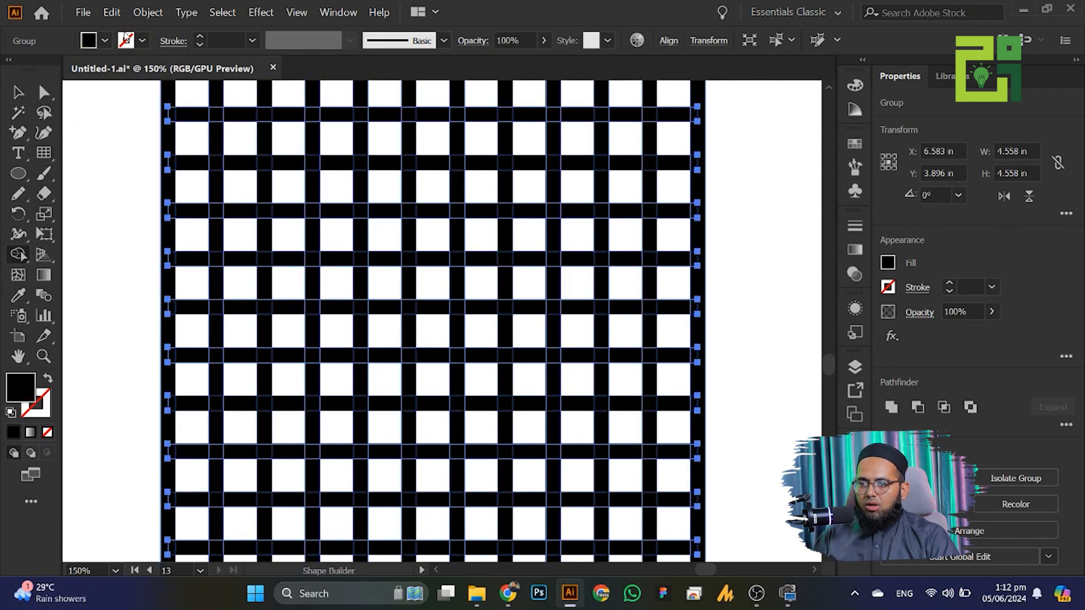
left_click(105, 40)
left_click(71, 69)
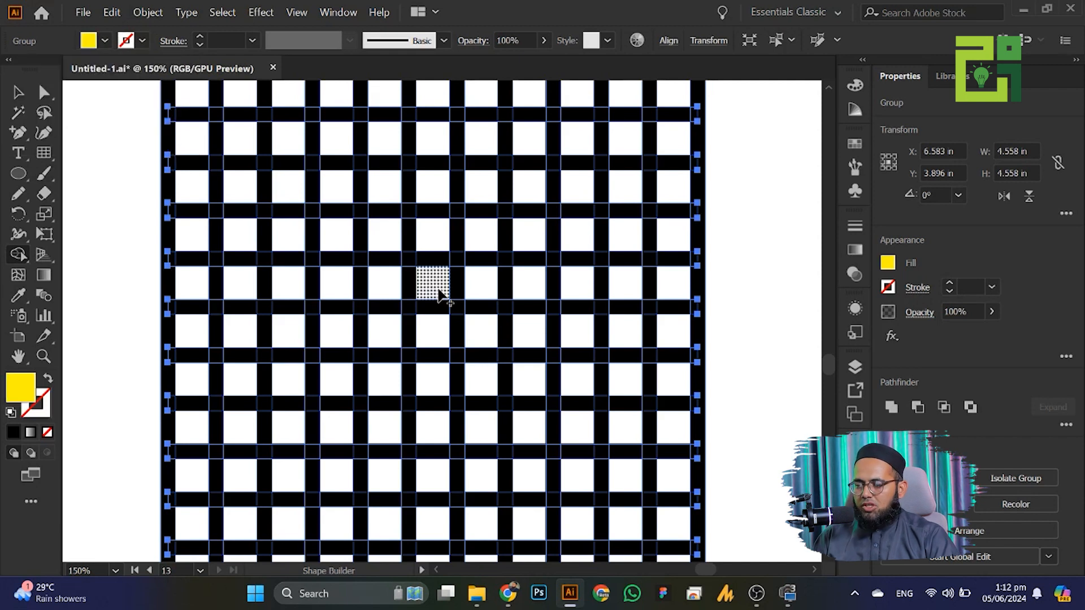
left_click_drag(625, 237, 625, 373)
left_click_drag(572, 233, 574, 325)
mouse_move(550, 375)
left_mouse_down()
mouse_move(522, 378)
mouse_move(521, 285)
mouse_move(478, 382)
mouse_move(479, 283)
mouse_move(476, 369)
left_mouse_up()
key("ctrl+z")
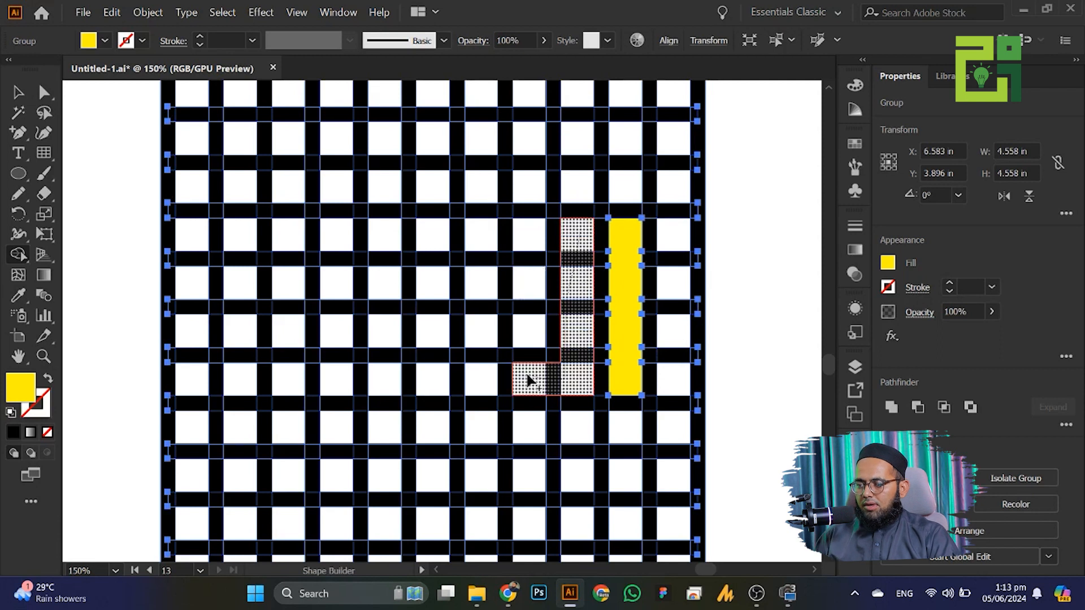
mouse_move(527, 376)
left_mouse_down()
mouse_move(524, 290)
mouse_move(478, 344)
mouse_move(478, 287)
mouse_move(436, 279)
mouse_move(435, 329)
left_mouse_up()
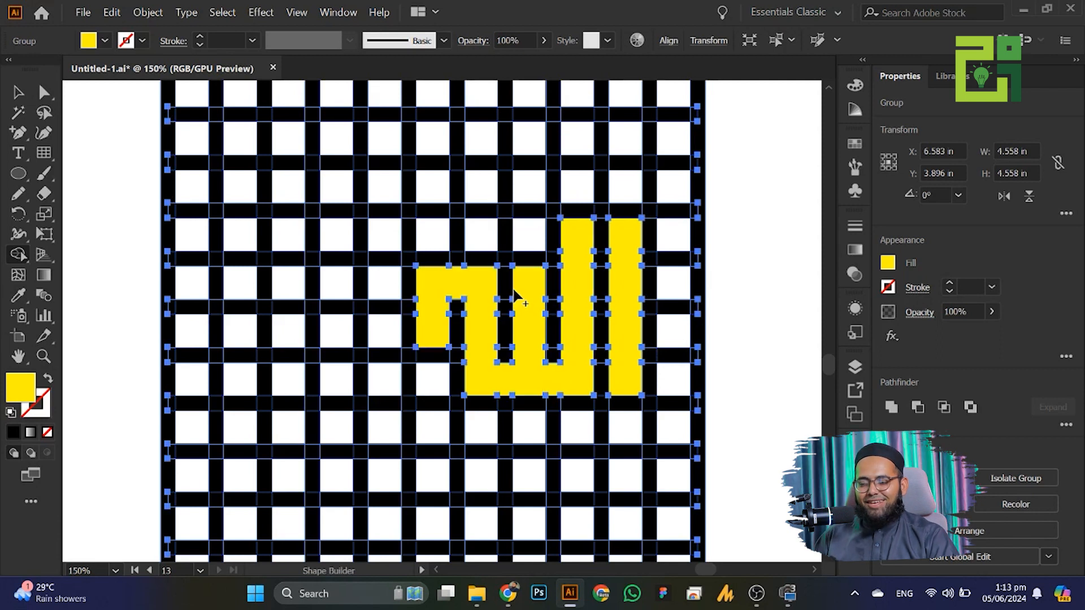
Build a second yellow الله lettering from merged cells along the lower left rows of the grid
scroll(514, 294, "down", 3)
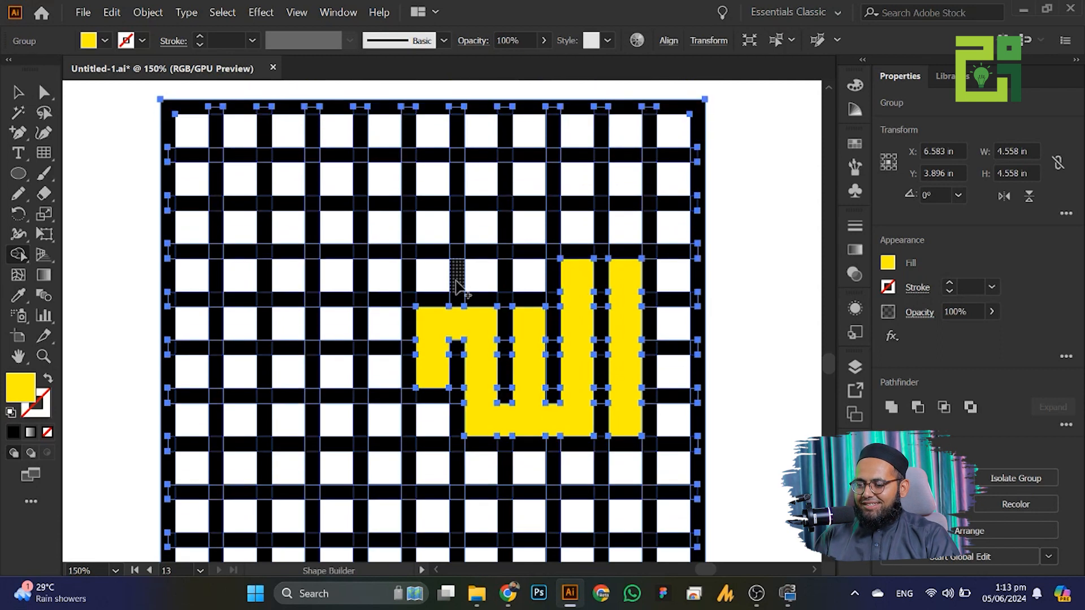
left_click_drag(429, 297, 432, 469)
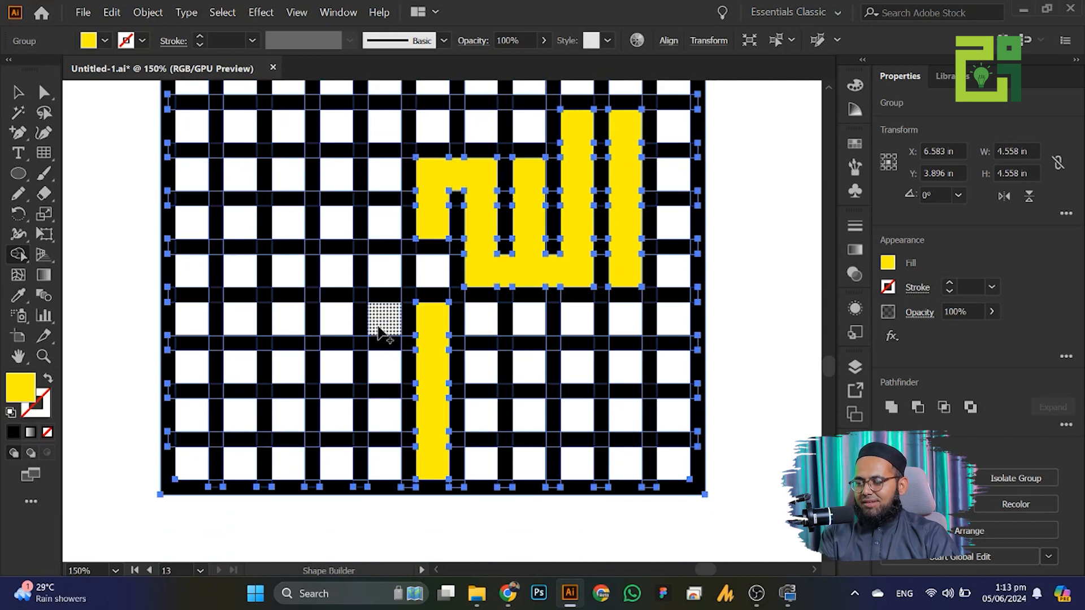
key("ctrl+z")
left_click_drag(431, 367, 430, 457)
mouse_move(377, 377)
left_mouse_down()
mouse_move(381, 444)
mouse_move(341, 459)
mouse_move(337, 370)
mouse_move(297, 467)
mouse_move(281, 466)
mouse_move(284, 361)
mouse_move(238, 379)
mouse_move(242, 432)
left_mouse_up()
key("v")
Copy the lower yellow lettering out of the grid to the artboard's left side and fill the copy with green
scroll(187, 273, "down", 2)
left_click_drag(232, 272, 314, 207)
left_click(340, 323)
scroll(345, 294, "up", 3)
left_click(43, 95)
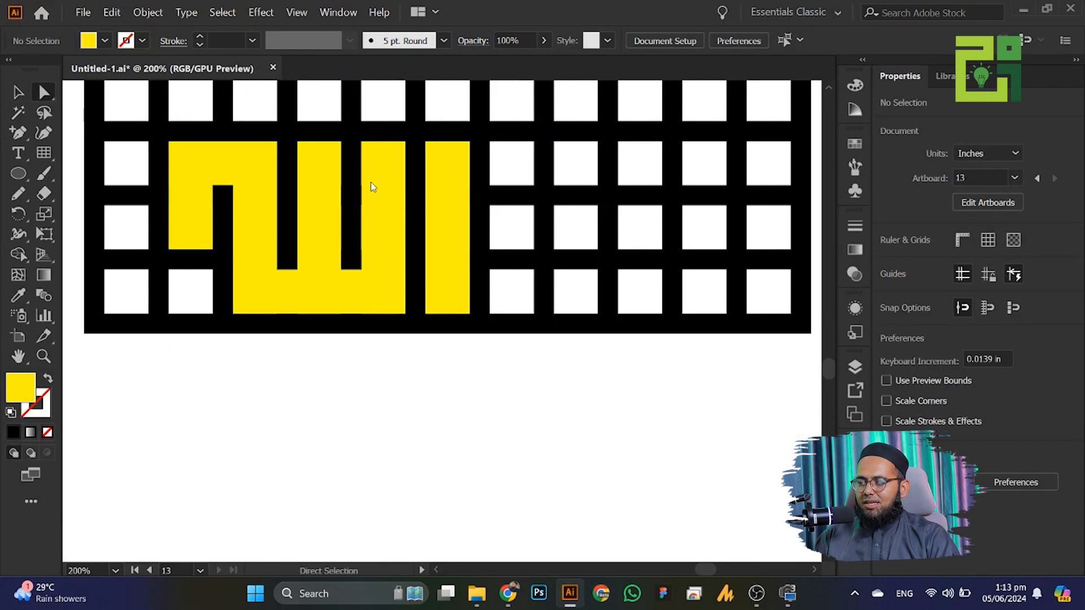
left_click(375, 230)
scroll(375, 230, "down", 4)
left_click_drag(375, 230, 195, 230)
scroll(80, 237, "up", 3)
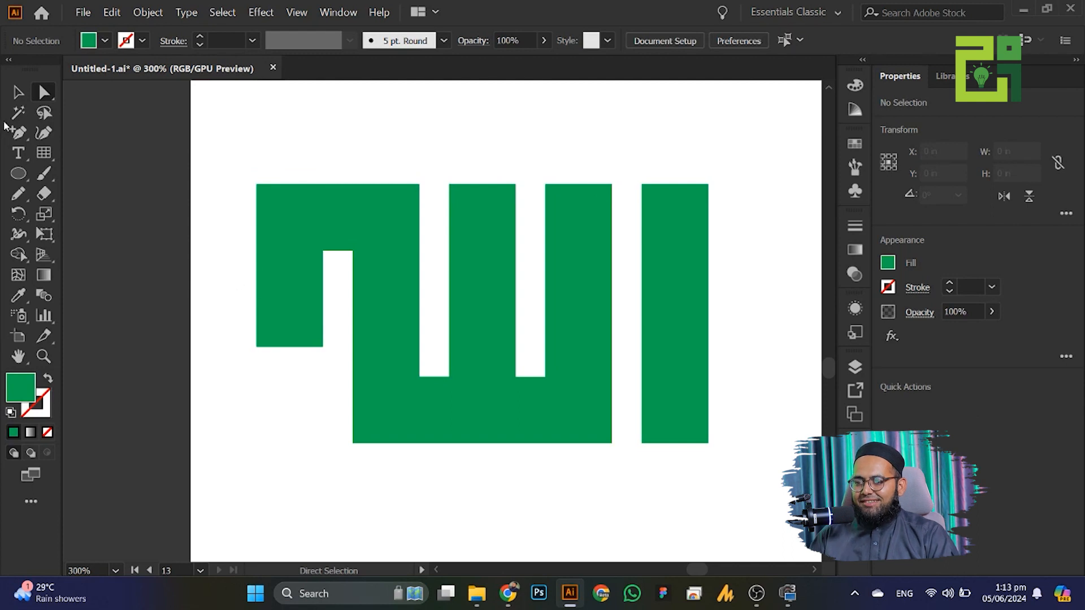
left_click(41, 152)
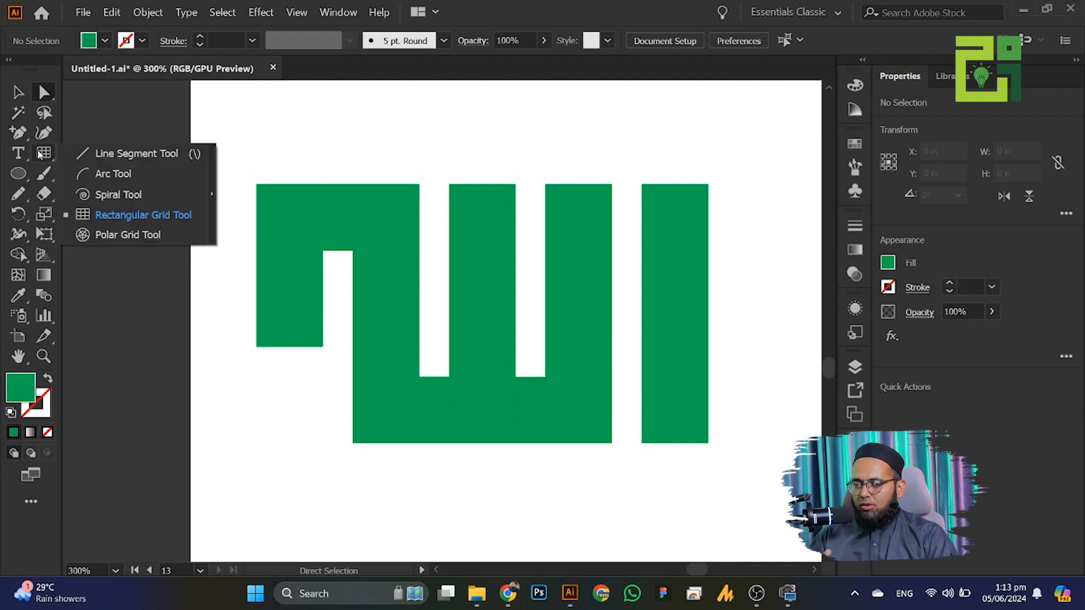
left_click(406, 307)
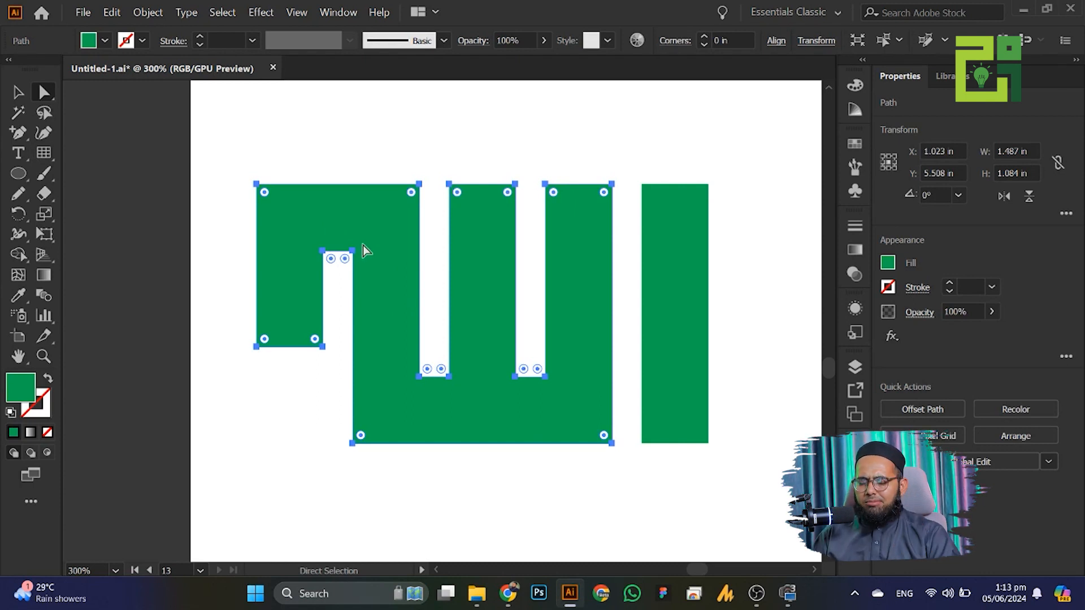
left_click(201, 276)
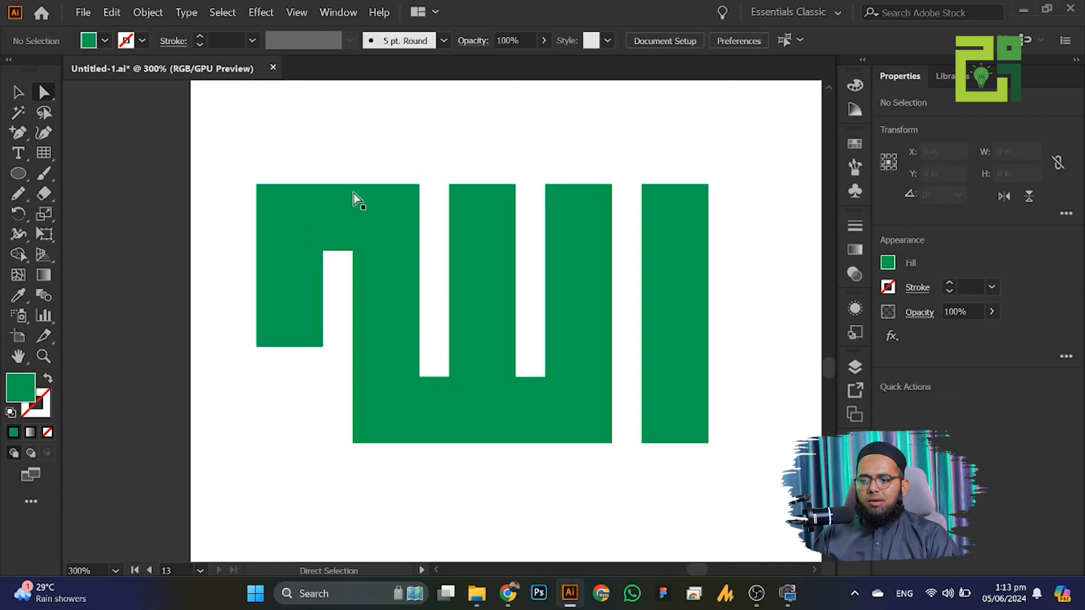
Move the square grid together with both yellow letterings and the green lettering off the artboard
left_click(18, 93)
scroll(252, 172, "down", 1)
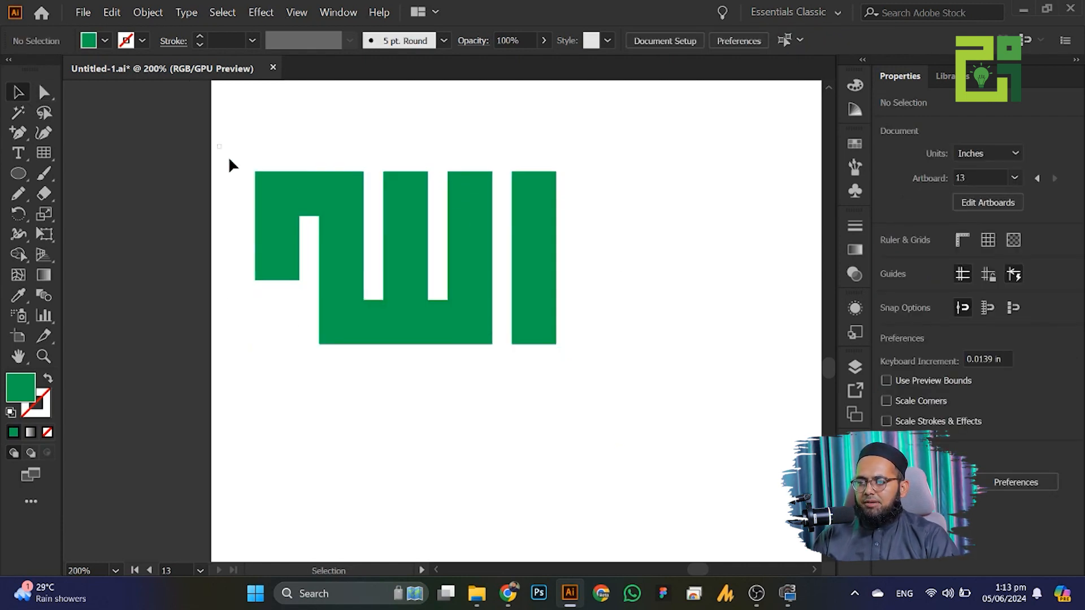
left_click(486, 316)
scroll(486, 316, "down", 2)
scroll(408, 257, "down", 3)
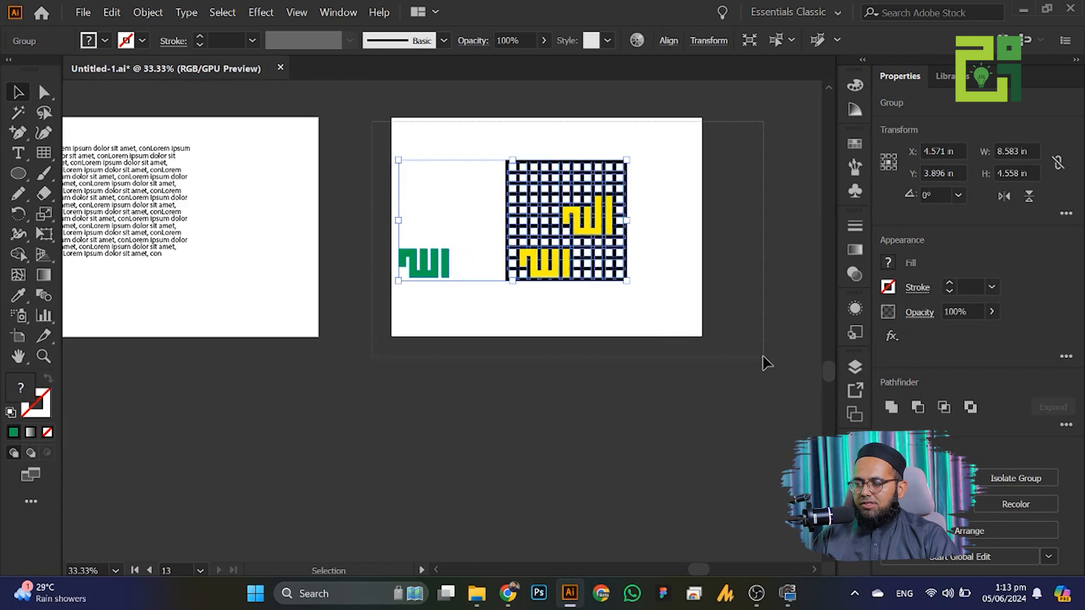
scroll(604, 305, "up", 2)
scroll(603, 305, "up", 2)
left_click_drag(604, 305, 654, 235)
Draw a trial polar grid about 2.25 in across with a 1 pt black stroke and delete it
left_click(43, 153)
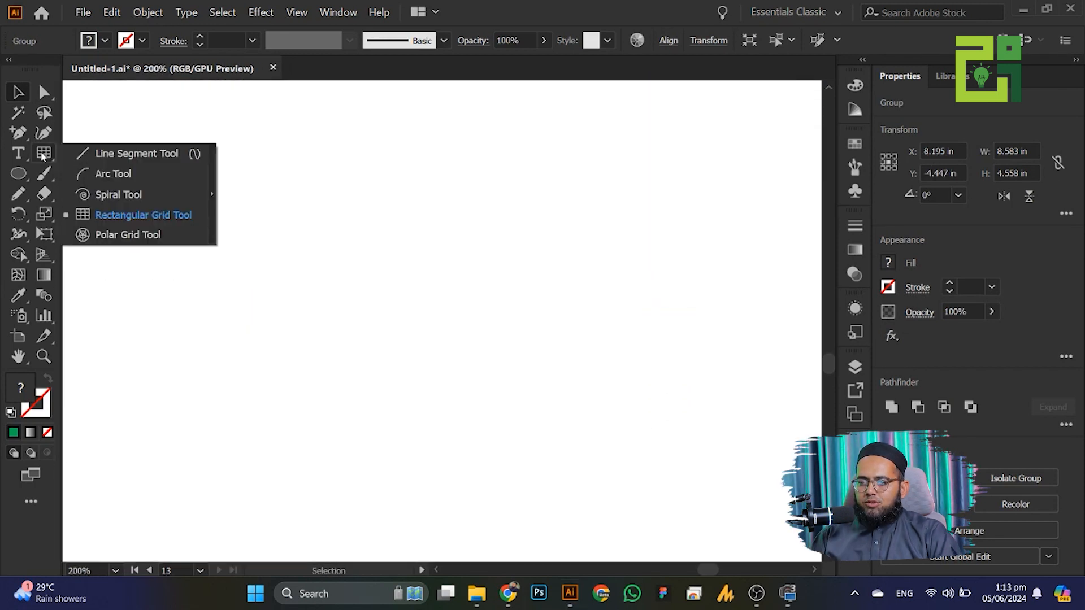
left_click(128, 235)
left_click_drag(259, 167, 620, 450)
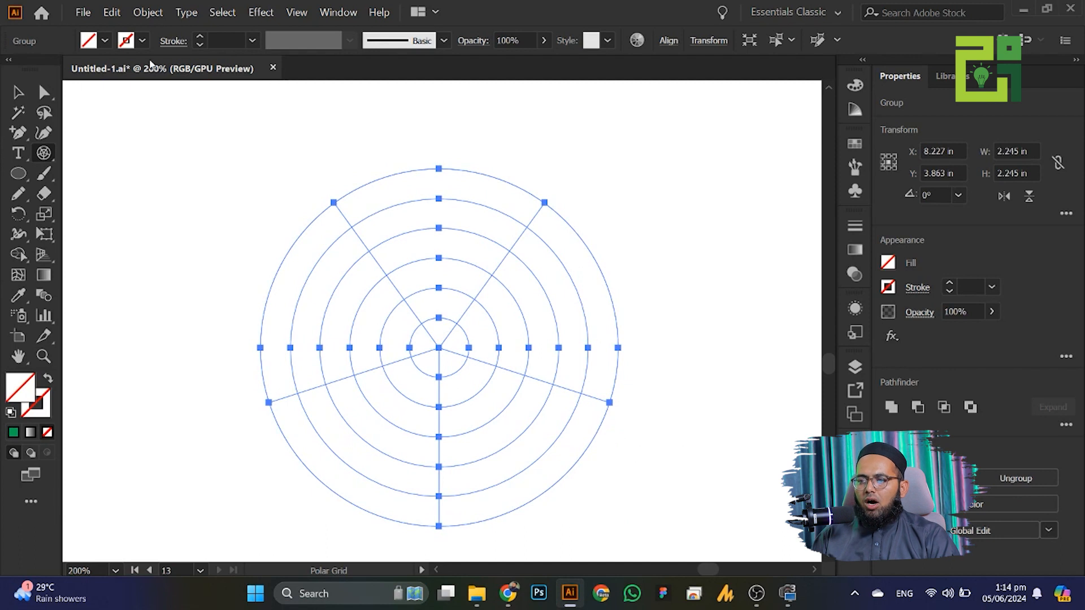
left_click(202, 38)
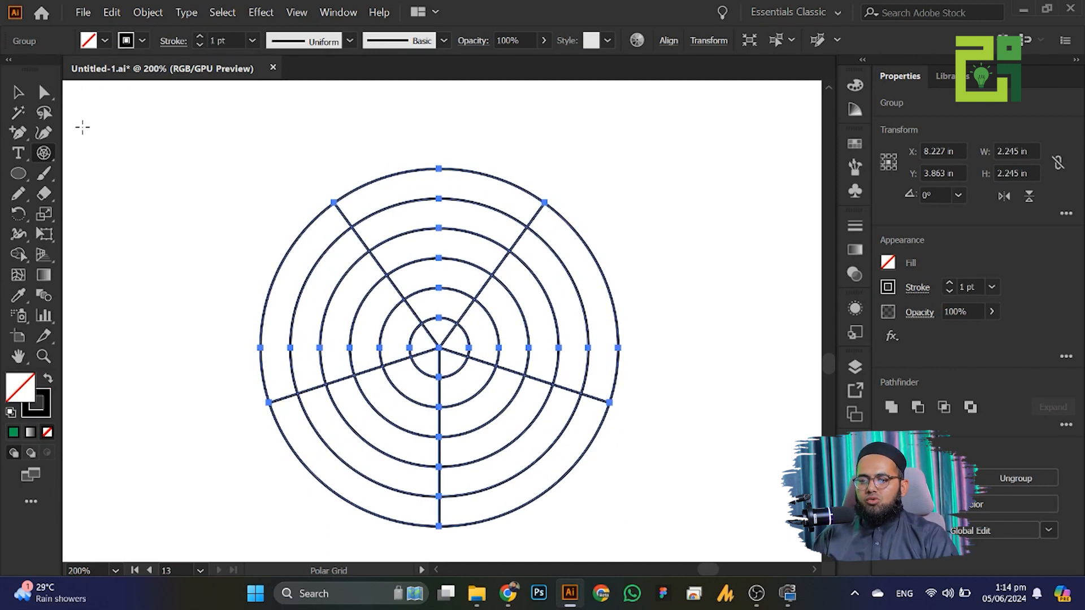
key("Delete")
Try a polar grid about 2.38 in across with 10 concentric and 10 radial dividers, and delete it
double_click(40, 154)
left_click_drag(358, 317, 315, 317)
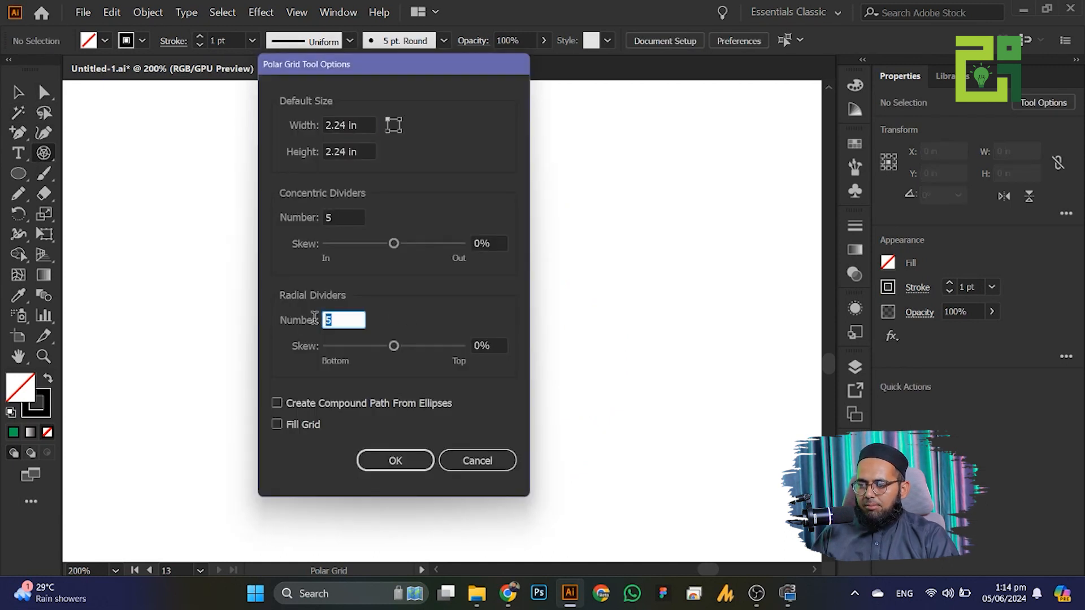
type("10")
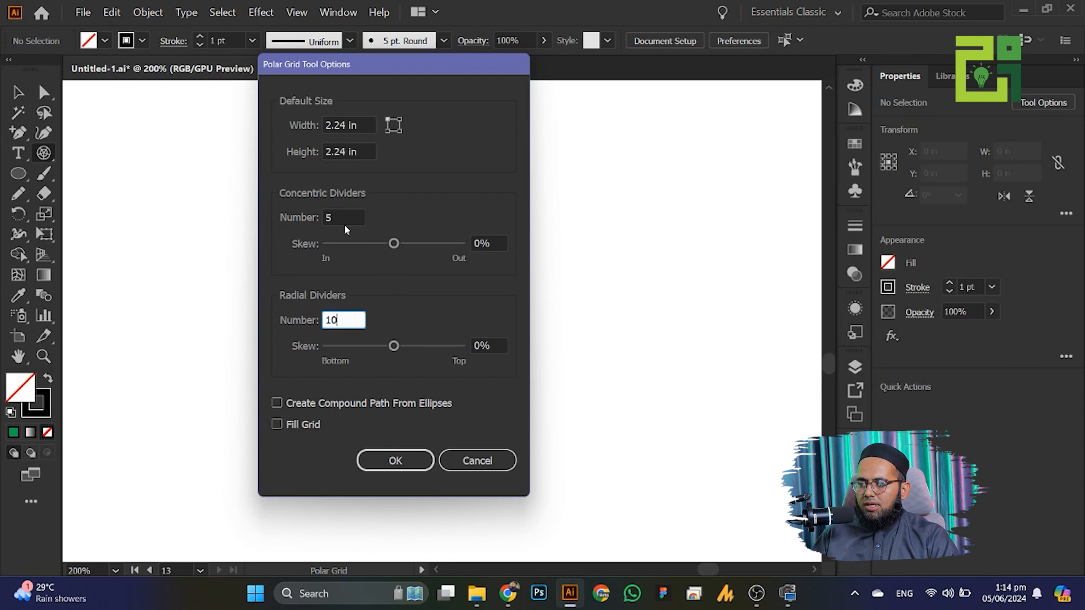
left_click_drag(344, 218, 291, 217)
key("Return")
left_click_drag(229, 176, 617, 480)
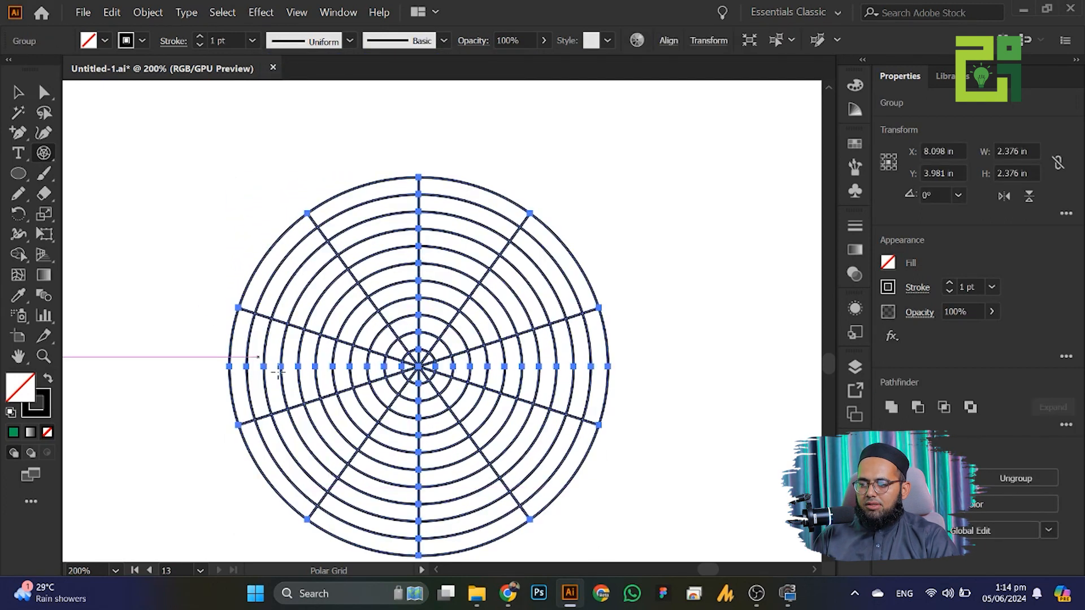
scroll(278, 372, "up", 2)
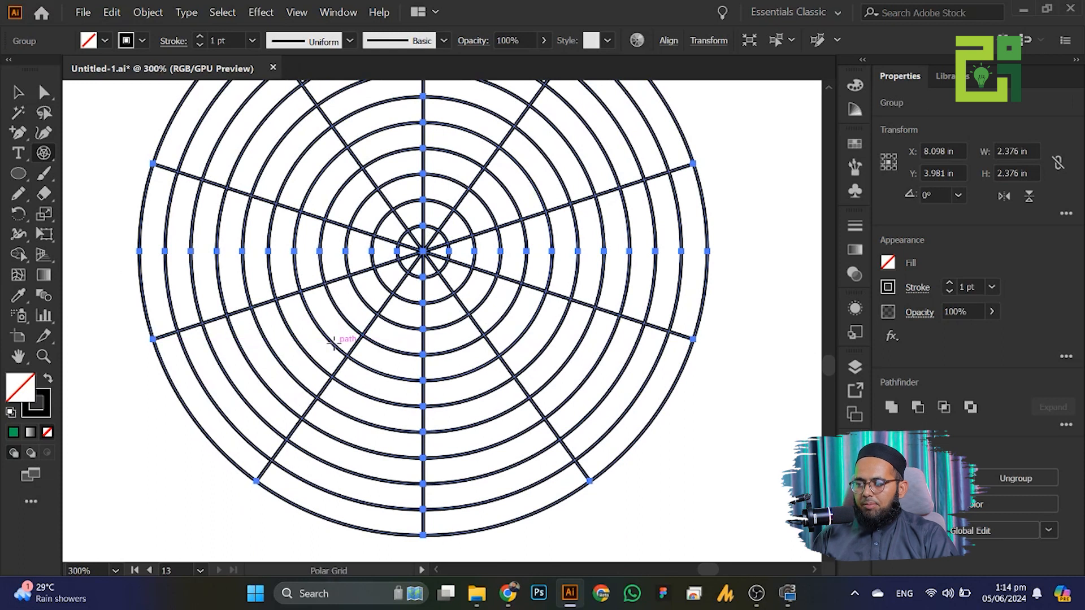
key("Delete")
Try a polar grid about 1.55 in across with 25 concentric dividers, and delete it
double_click(43, 156)
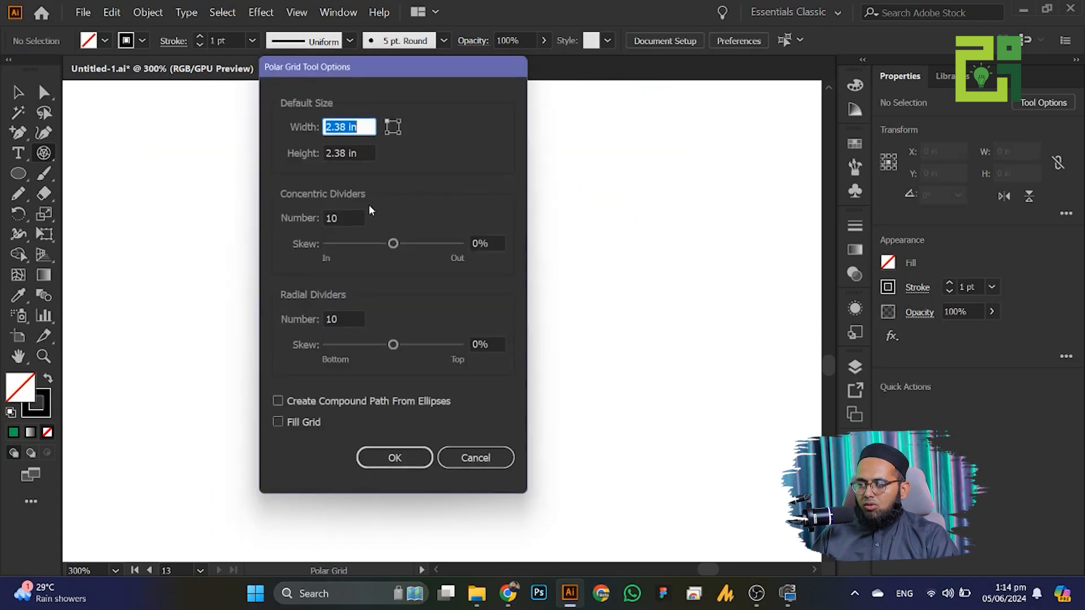
left_click(312, 218)
type("25")
key("Return")
left_click_drag(234, 112, 588, 481)
scroll(561, 356, "up", 2)
key("Delete")
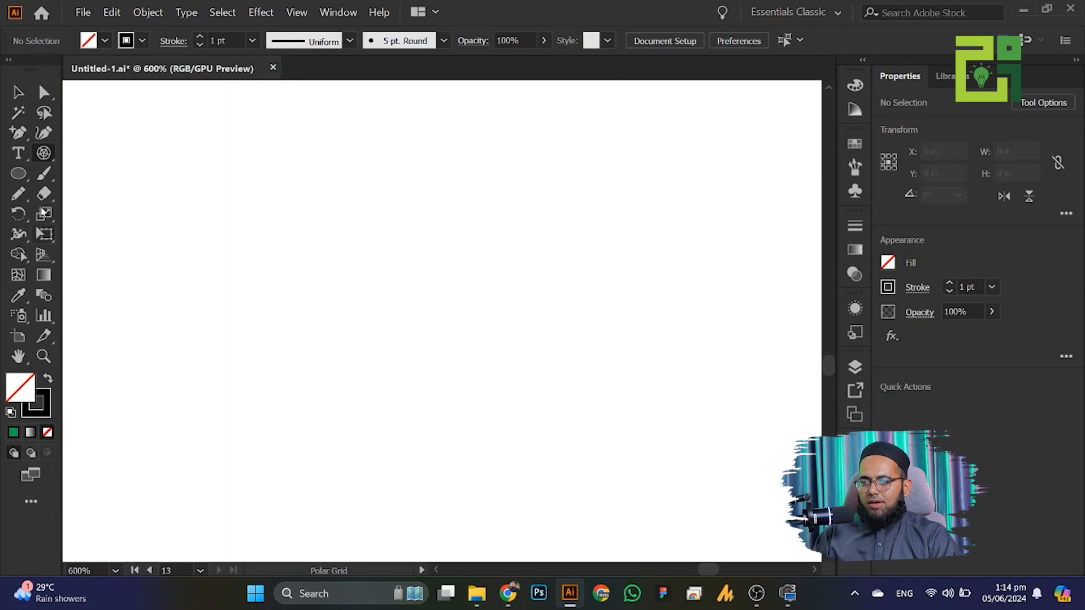
Draw a polar grid about 0.93 in across with 10 concentric and 30 radial dividers on the empty artboard
double_click(39, 155)
double_click(331, 217)
type("10")
double_click(358, 319)
type("30")
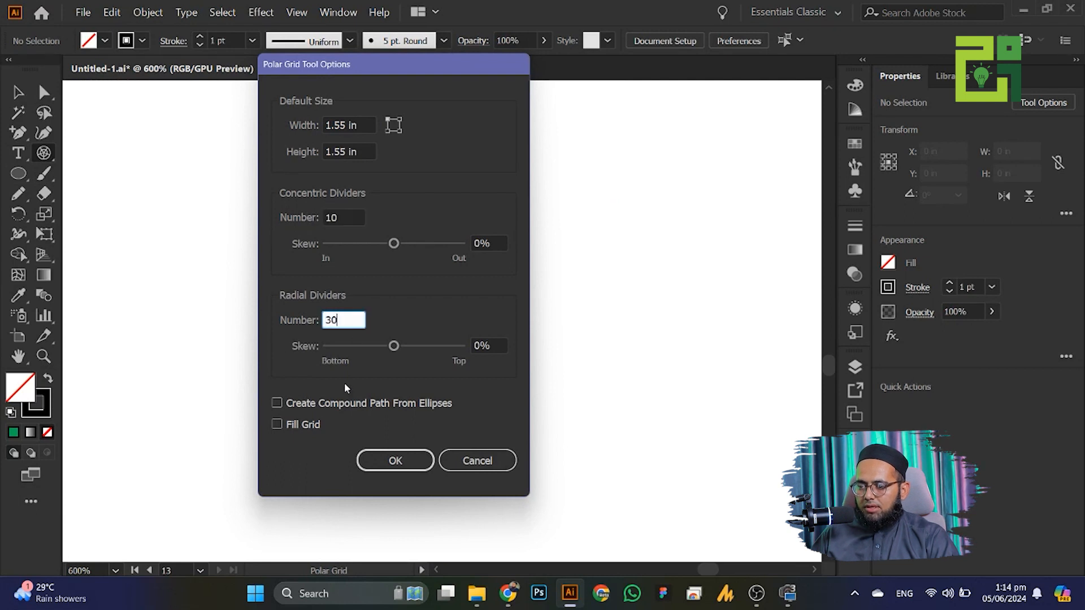
key("Return")
left_click_drag(232, 122, 676, 446)
scroll(623, 428, "up", 1)
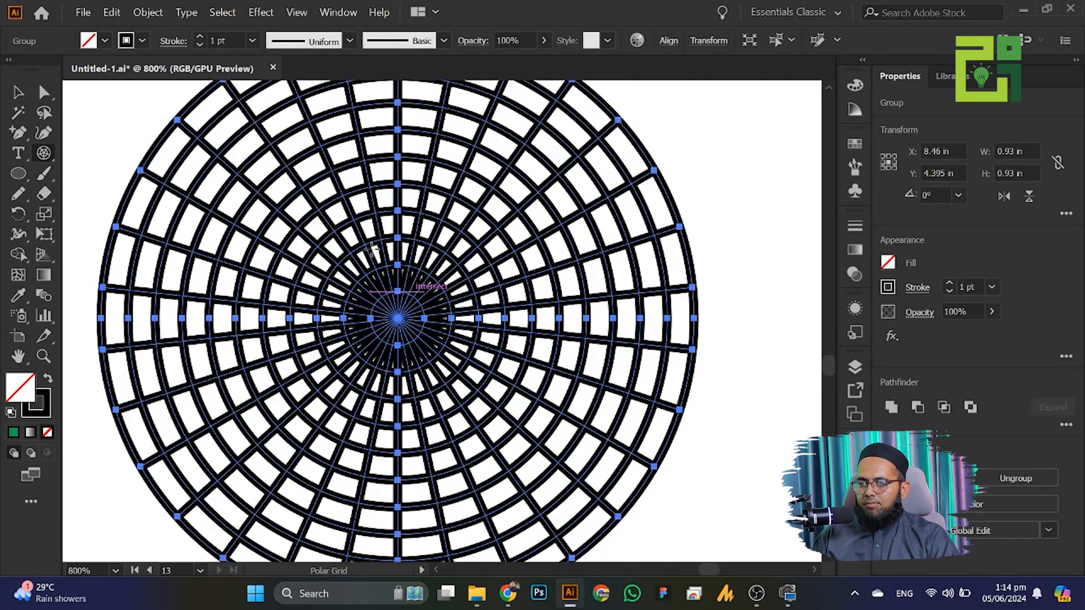
Expand the polar grid's strokes into filled shapes
key("v")
left_click(148, 12)
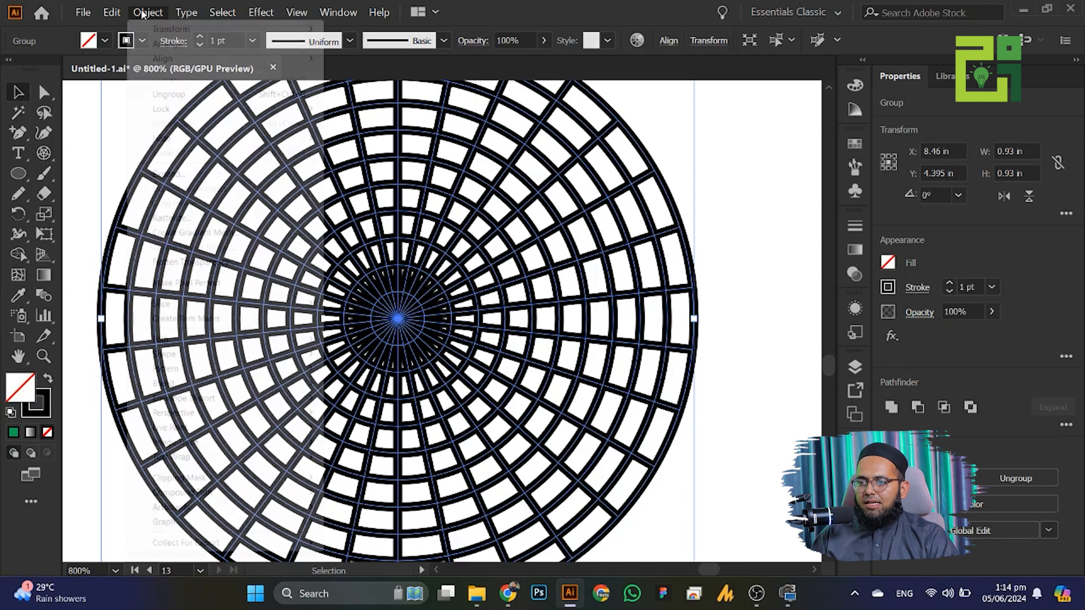
left_click(168, 174)
left_click(61, 245)
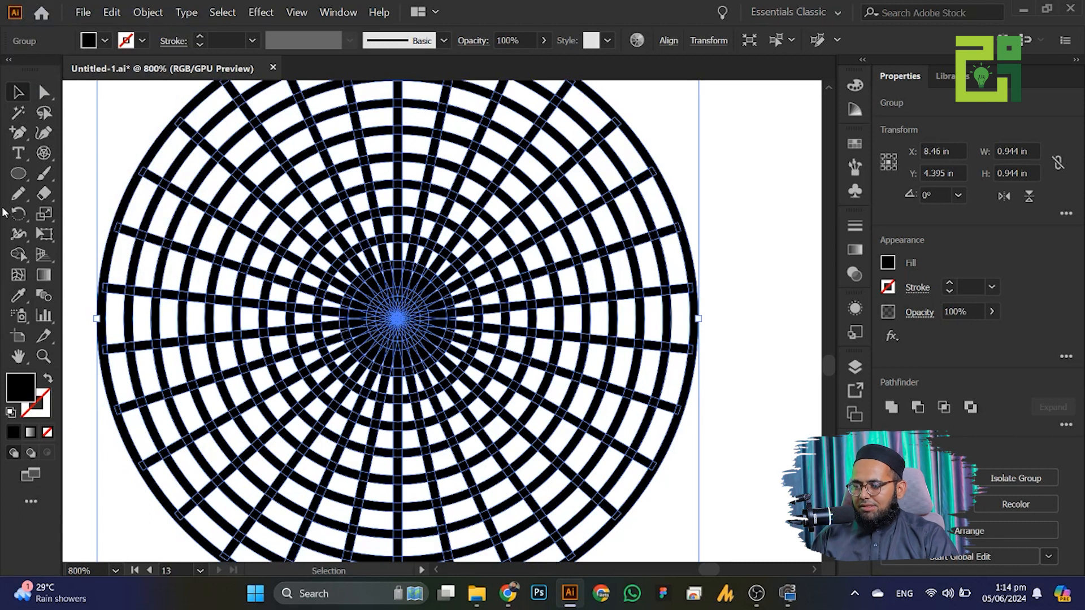
Merge cells along the polar grid's lower right arc with Shape Builder and a yellow fill to form curved Kufic lettering
scroll(384, 334, "down", 3)
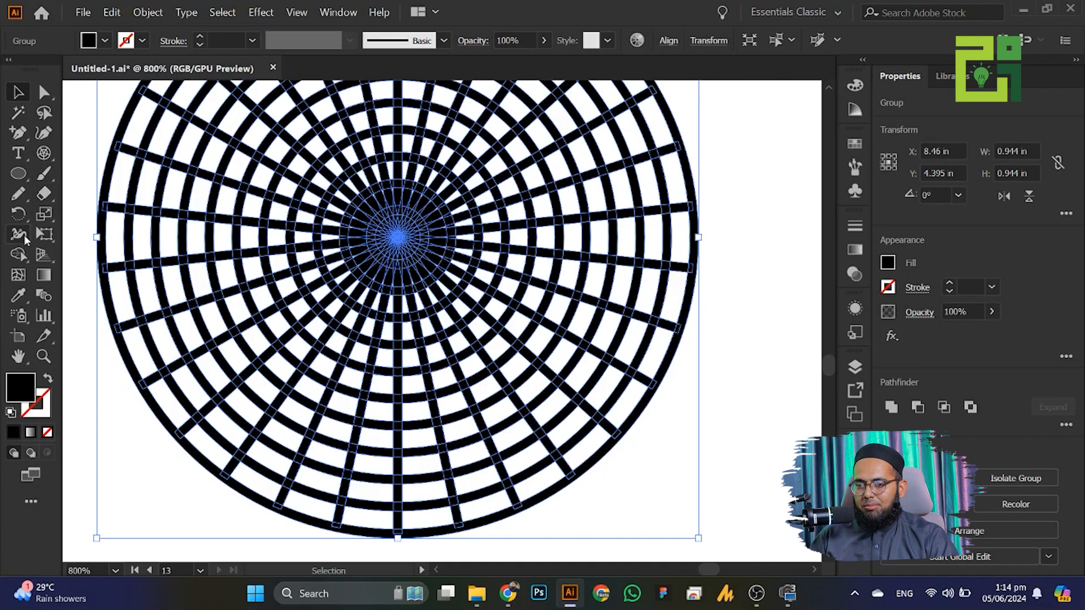
left_click(18, 254)
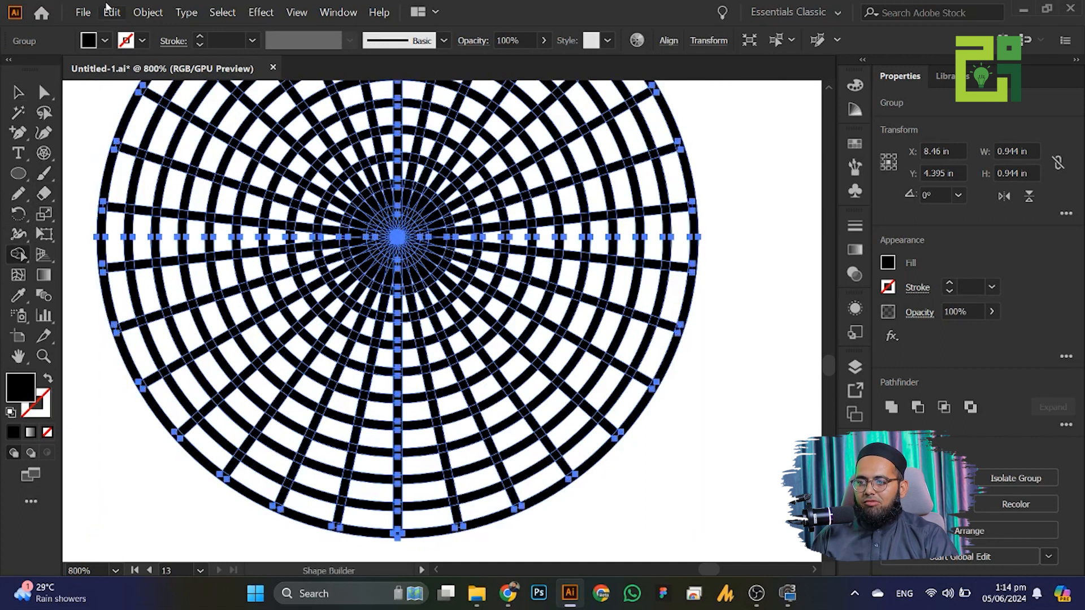
left_click(105, 41)
left_click(83, 69)
left_click(70, 69)
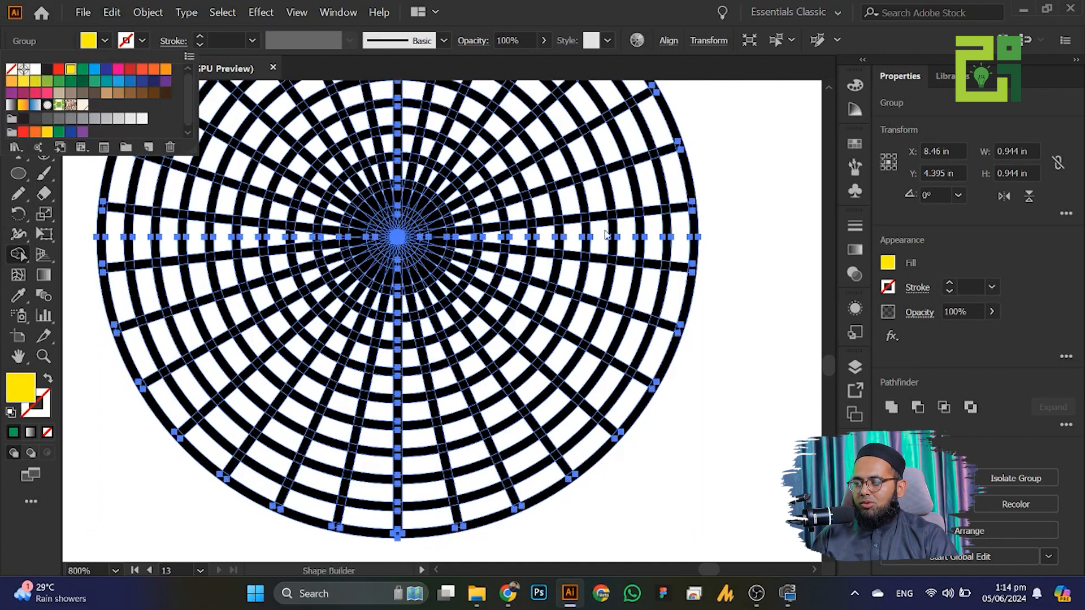
mouse_move(539, 210)
left_mouse_down()
mouse_move(635, 191)
mouse_move(653, 201)
left_mouse_up()
mouse_move(542, 238)
left_mouse_down()
mouse_move(560, 307)
mouse_move(611, 376)
mouse_move(610, 387)
mouse_move(535, 395)
mouse_move(551, 410)
mouse_move(576, 396)
left_mouse_up()
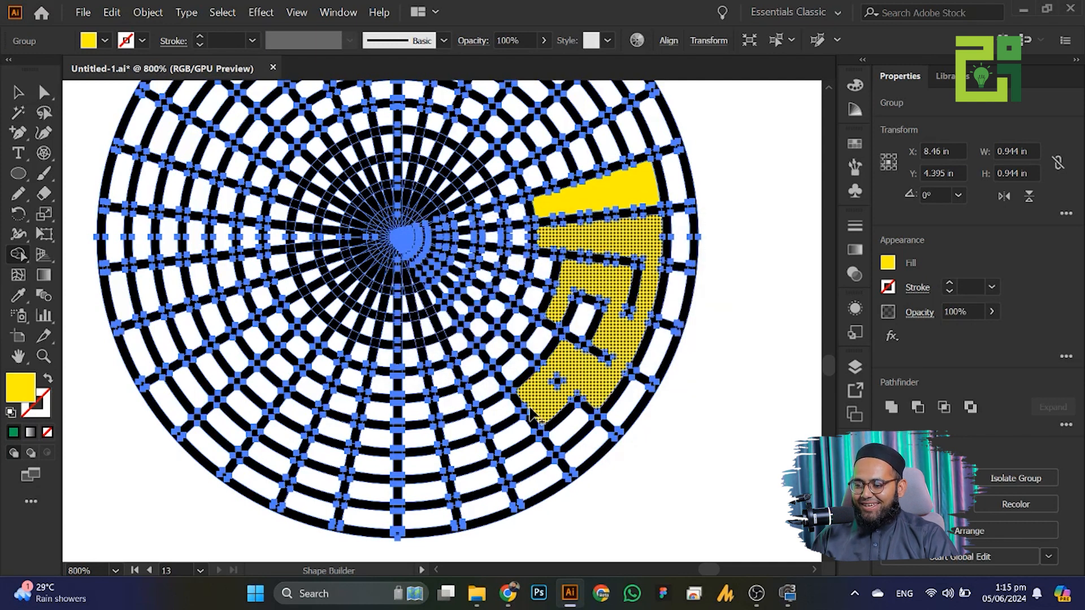
mouse_move(537, 414)
left_mouse_down()
mouse_move(518, 430)
mouse_move(477, 387)
mouse_move(529, 461)
mouse_move(480, 480)
left_mouse_up()
Select the yellow curved lettering pieces with Group Selection and move them out of the polar grid to the empty area on its left
left_click(44, 92)
left_click(80, 165)
left_click(614, 204)
left_click(638, 245, "shift")
scroll(638, 246, "down", 3)
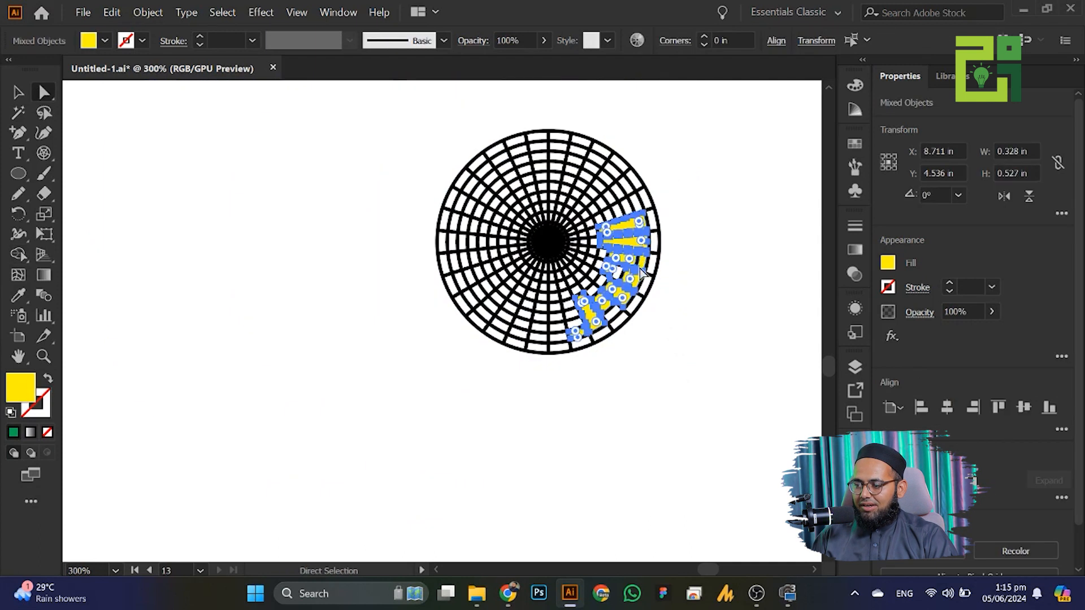
left_click_drag(637, 282, 278, 286)
Fill the separated curved lettering with green
scroll(243, 247, "up", 4)
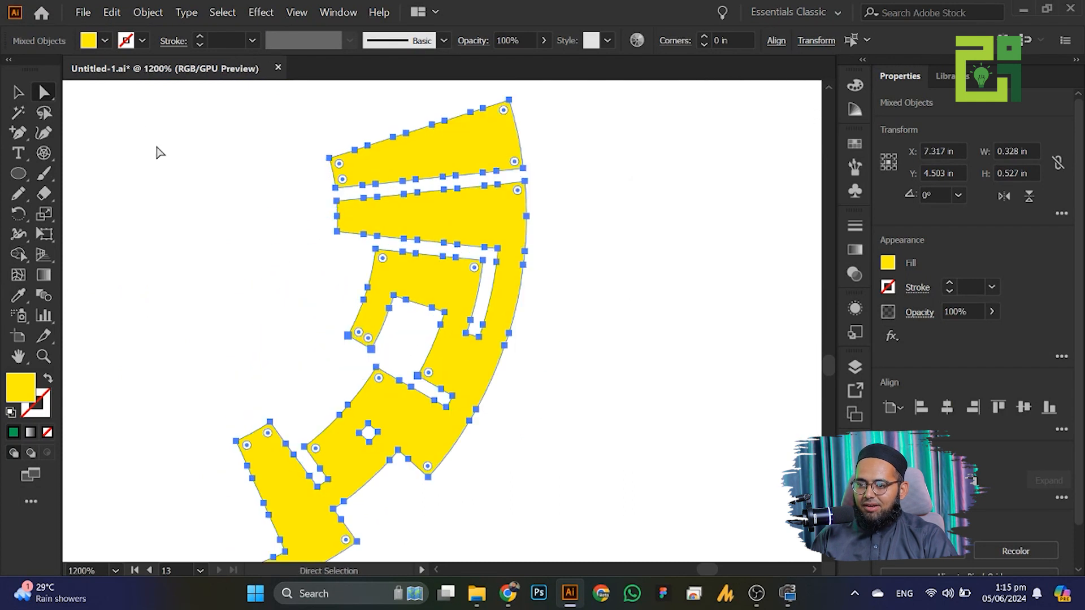
left_click(105, 42)
left_click(77, 70)
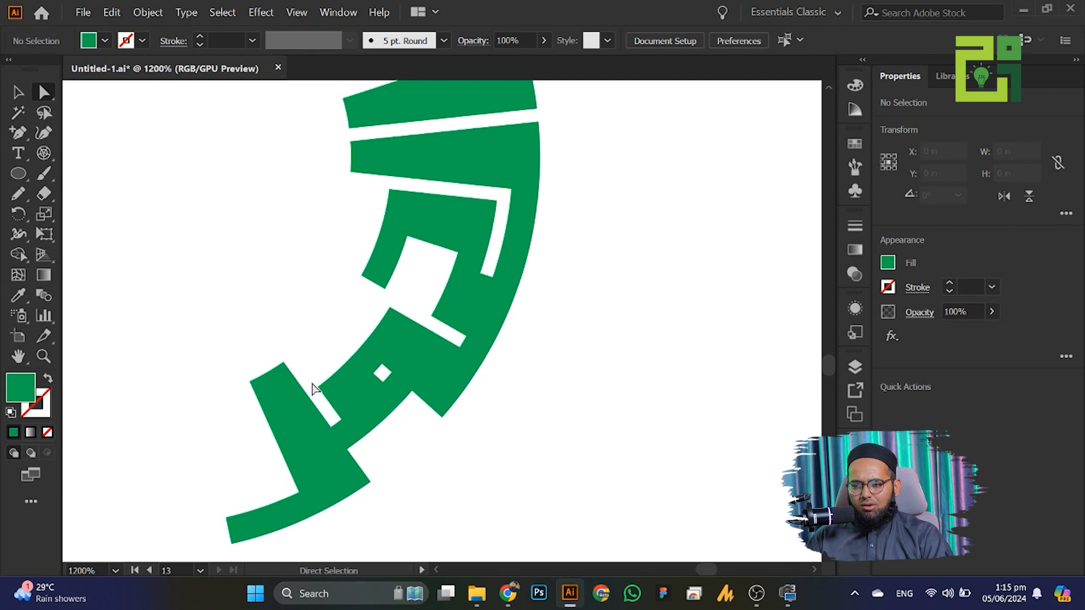
scroll(300, 358, "down", 3)
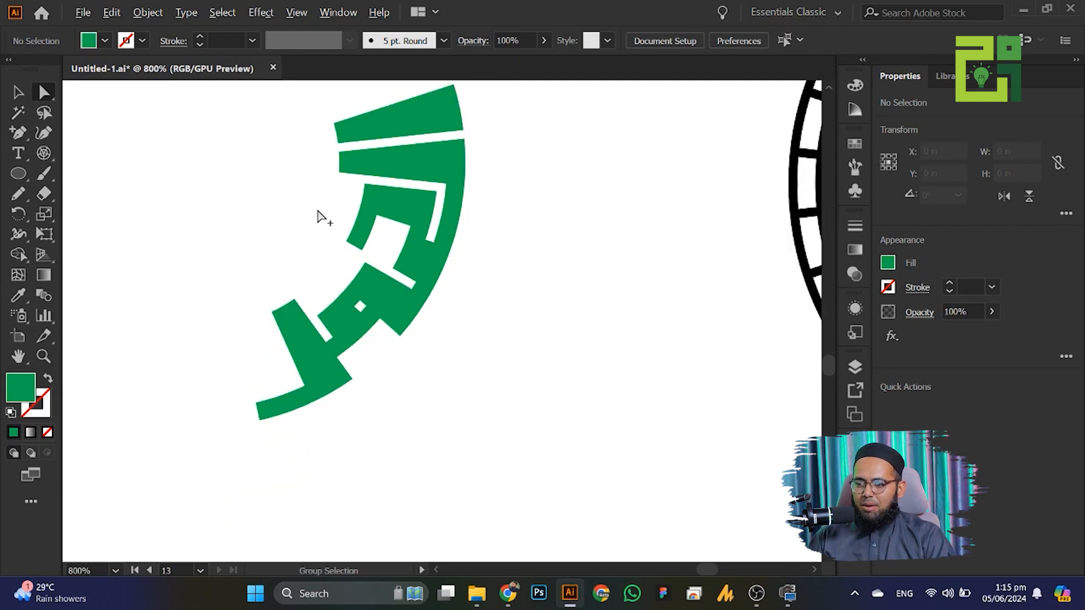